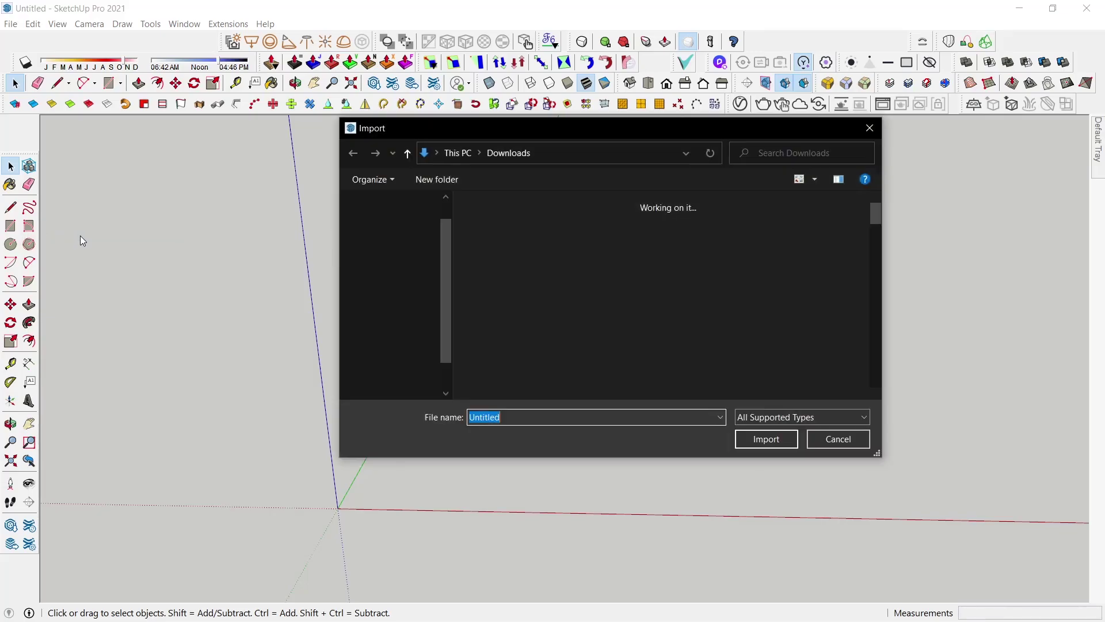
Step: Import the fluted wood-panel photo as an image, cornered at the axes origin
left_click(727, 262)
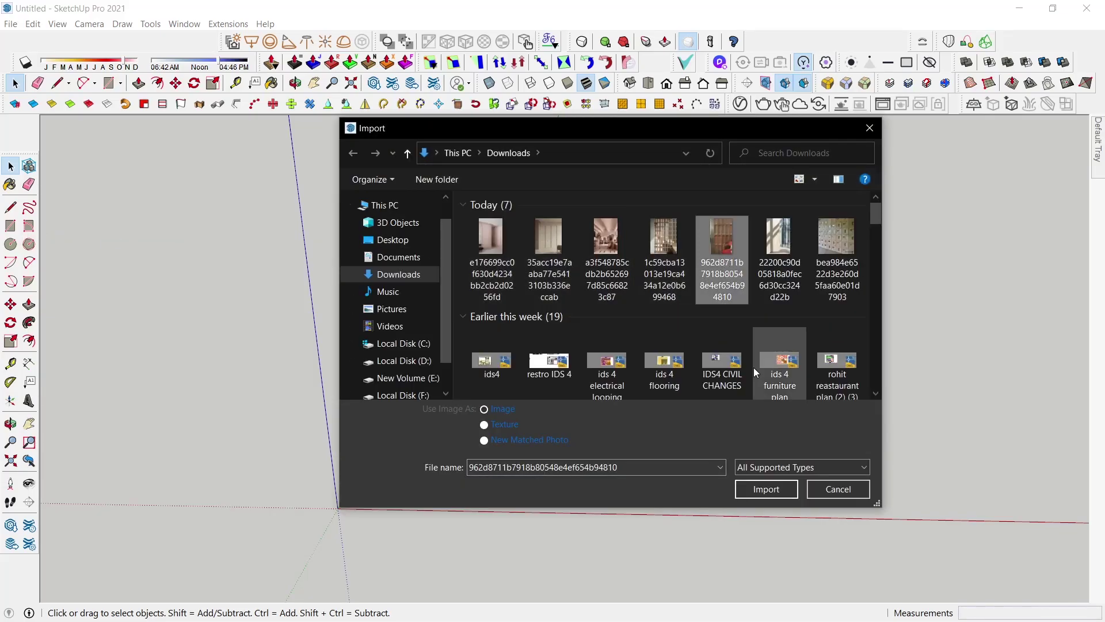
left_click(767, 490)
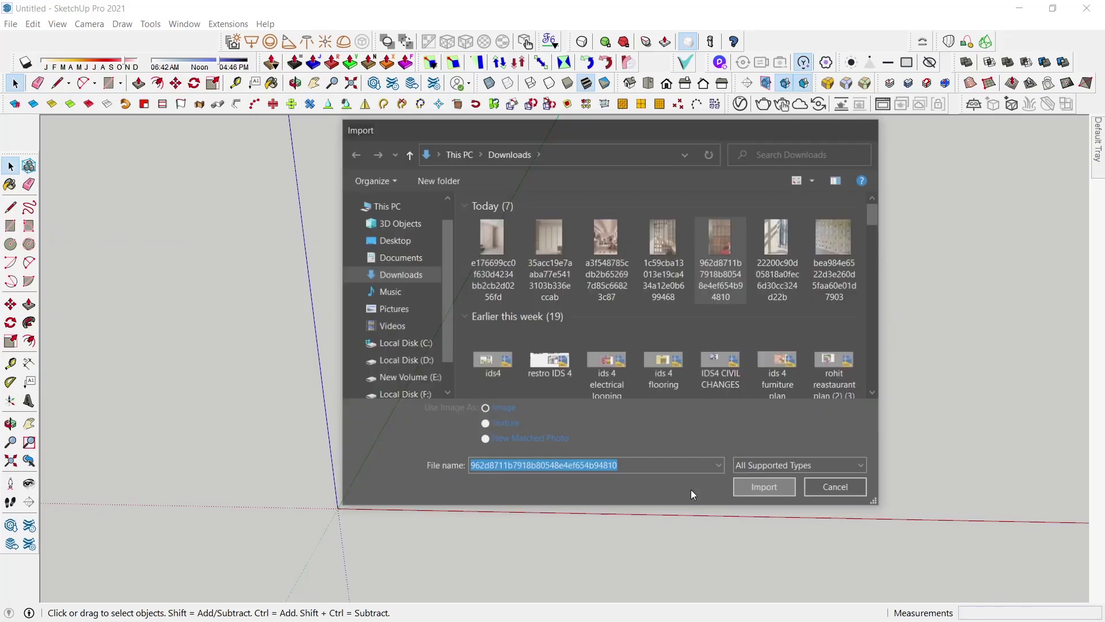
left_click(338, 507)
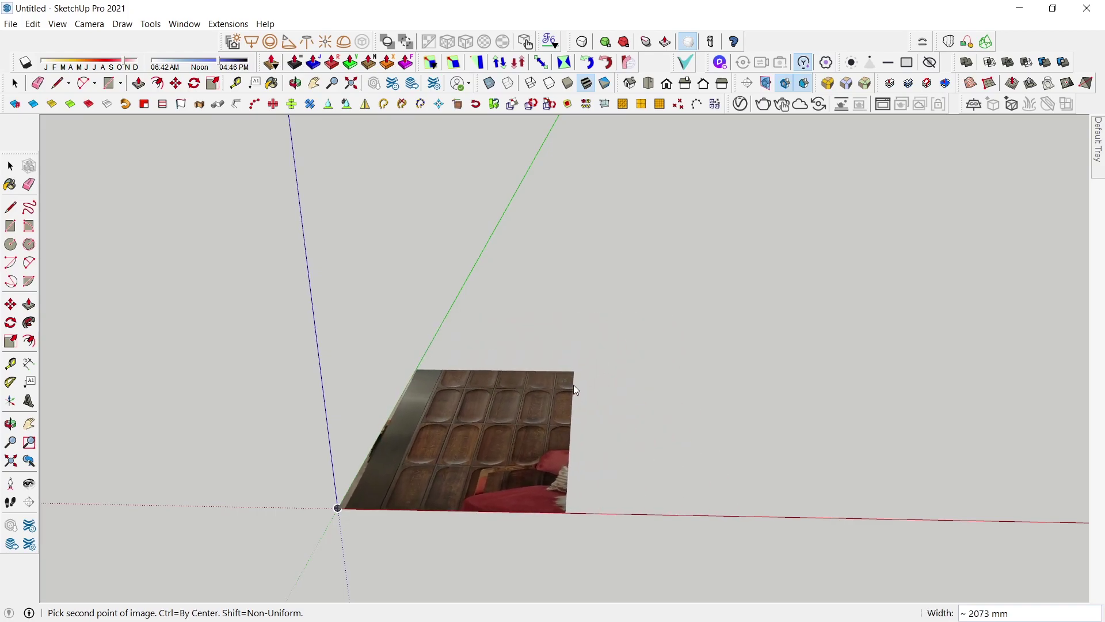
left_click(589, 378)
Step: Move the reference photo along the red axis away from the origin
mouse_move(557, 435)
middle_mouse_down()
mouse_move(517, 520)
mouse_move(549, 424)
mouse_move(547, 370)
middle_mouse_up()
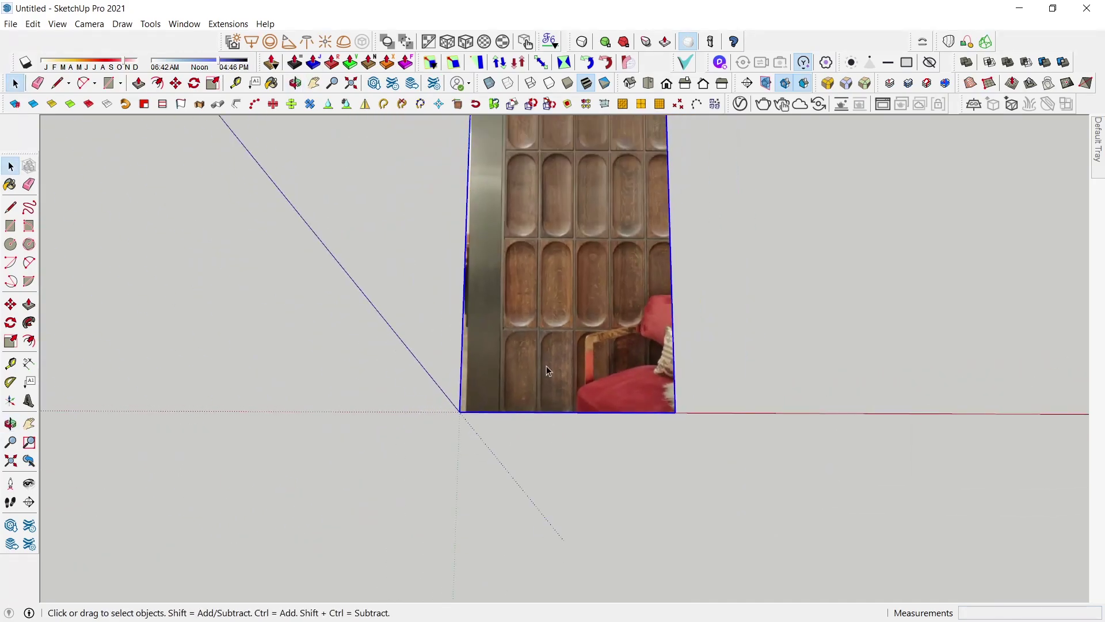
key("m")
left_click(548, 346)
left_click(794, 346)
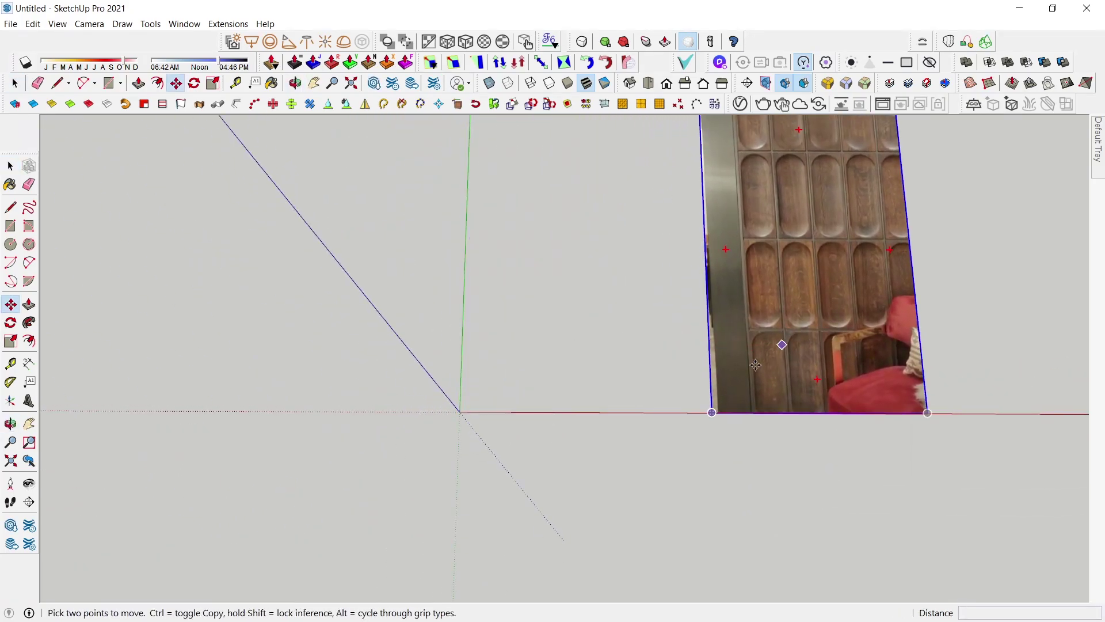
middle_click_drag(794, 345, 691, 323)
key("space")
Step: Switch the camera to parallel projection and the top view, zoomed in on the photo
left_click(57, 24)
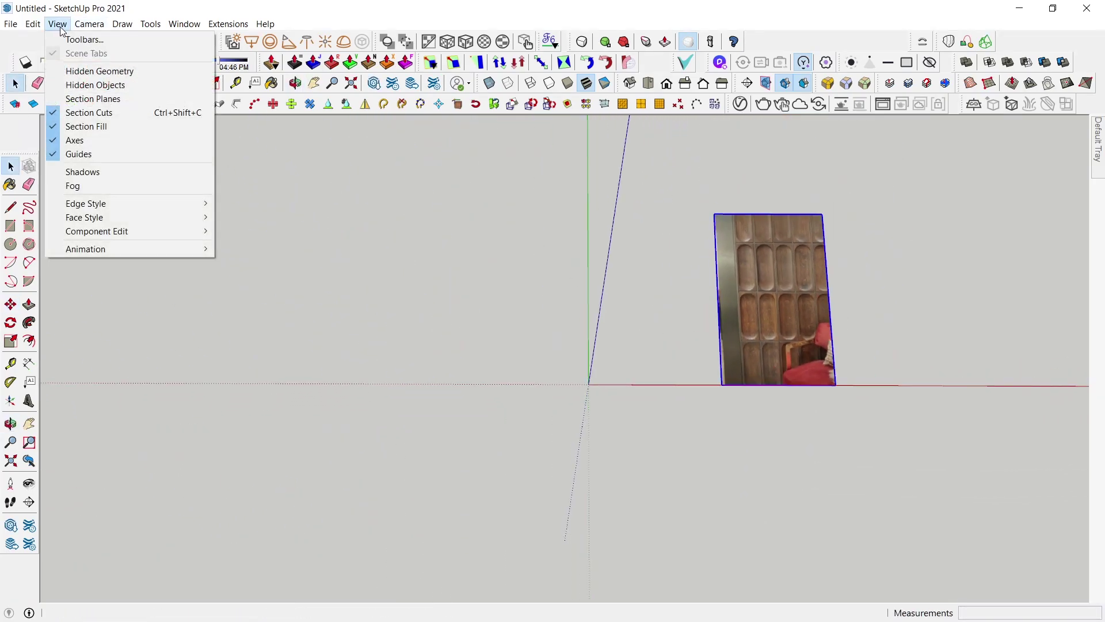
left_click(89, 23)
left_click(116, 84)
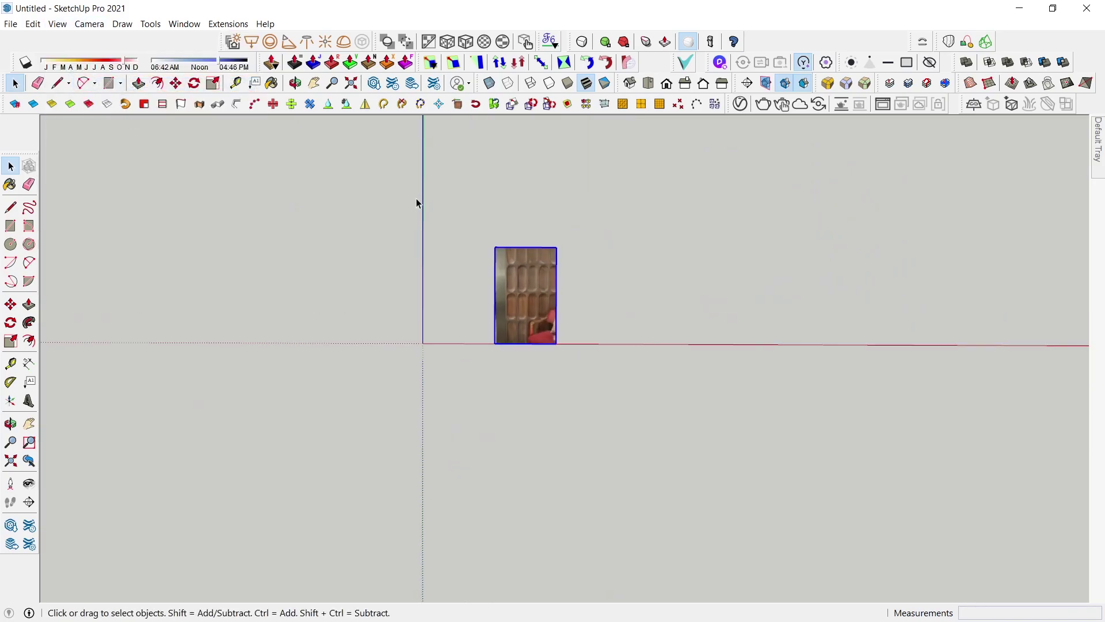
scroll(419, 204, "up", 3)
scroll(506, 346, "up", 1)
key("F2")
scroll(469, 379, "up", 3)
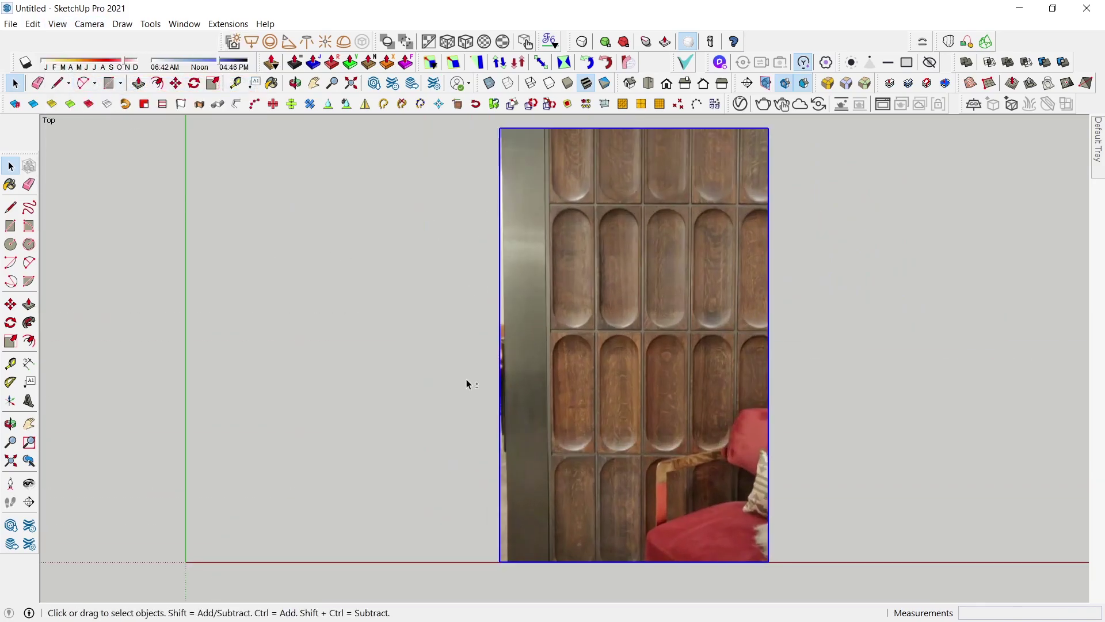
scroll(415, 386, "down", 2)
Step: Place two vertical guides beside the photo, 400 mm apart
key("t")
left_click(255, 373)
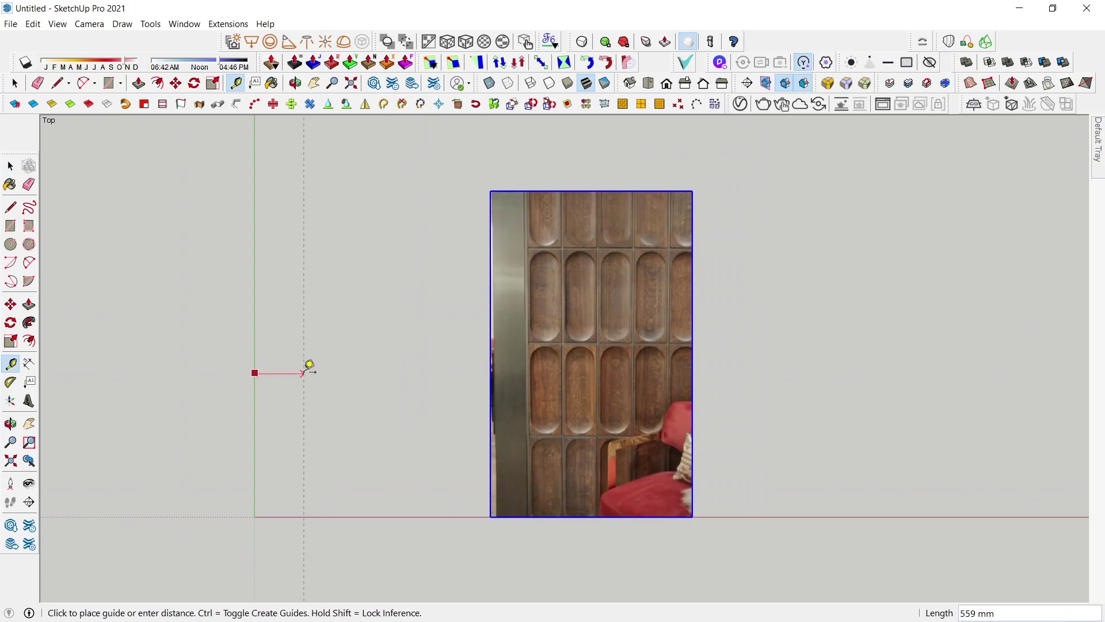
left_click(306, 368)
scroll(311, 369, "up", 2)
left_click(303, 368)
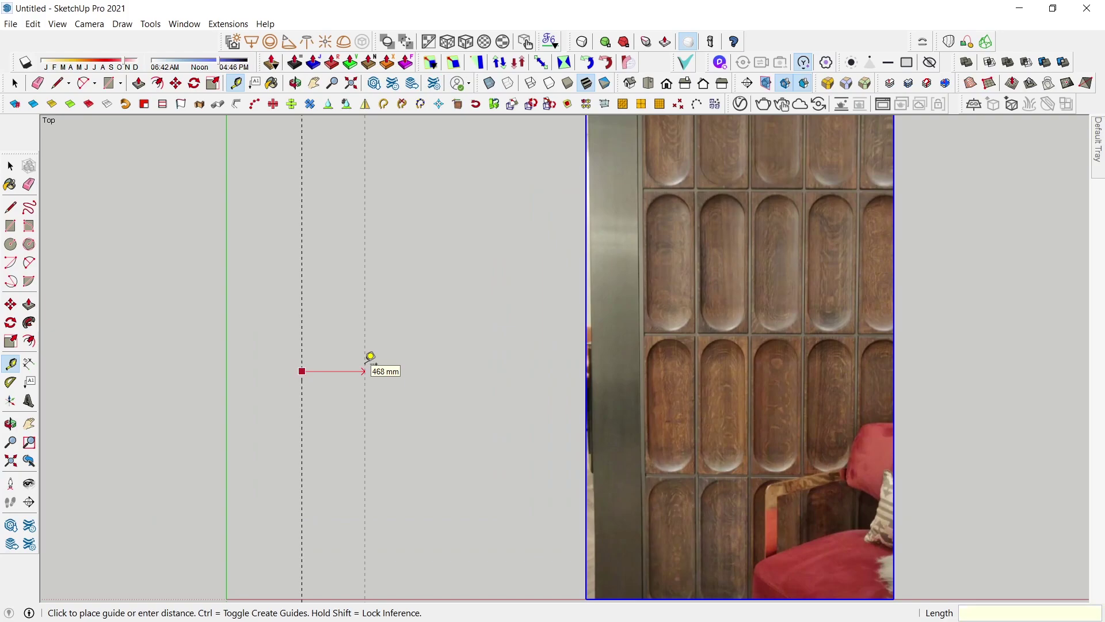
type("400")
key("Return")
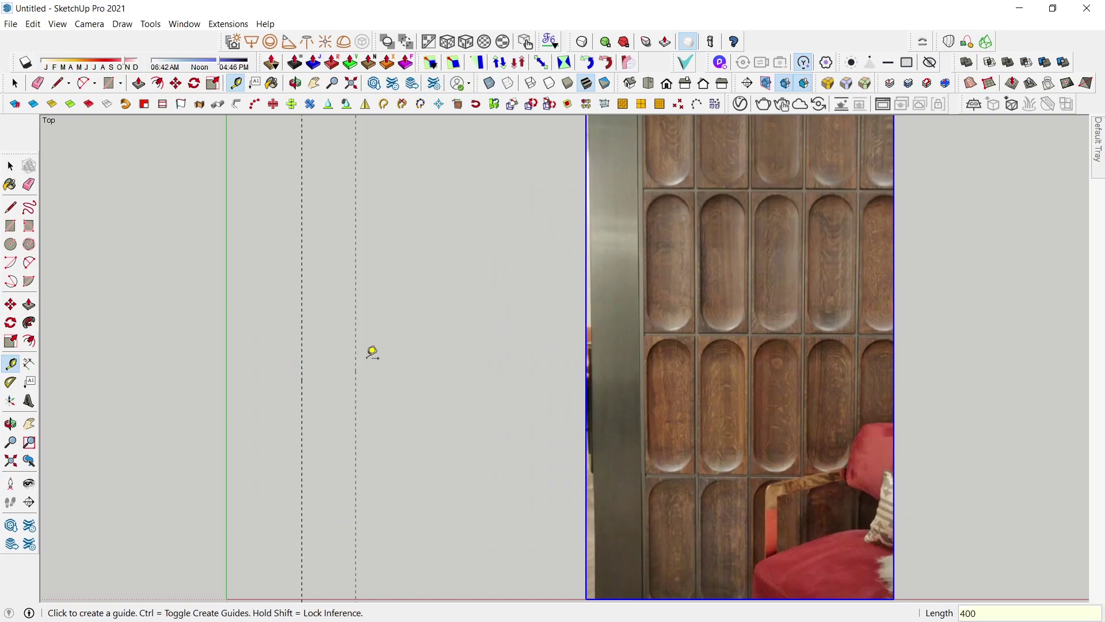
scroll(403, 322, "down", 2)
scroll(326, 452, "up", 1)
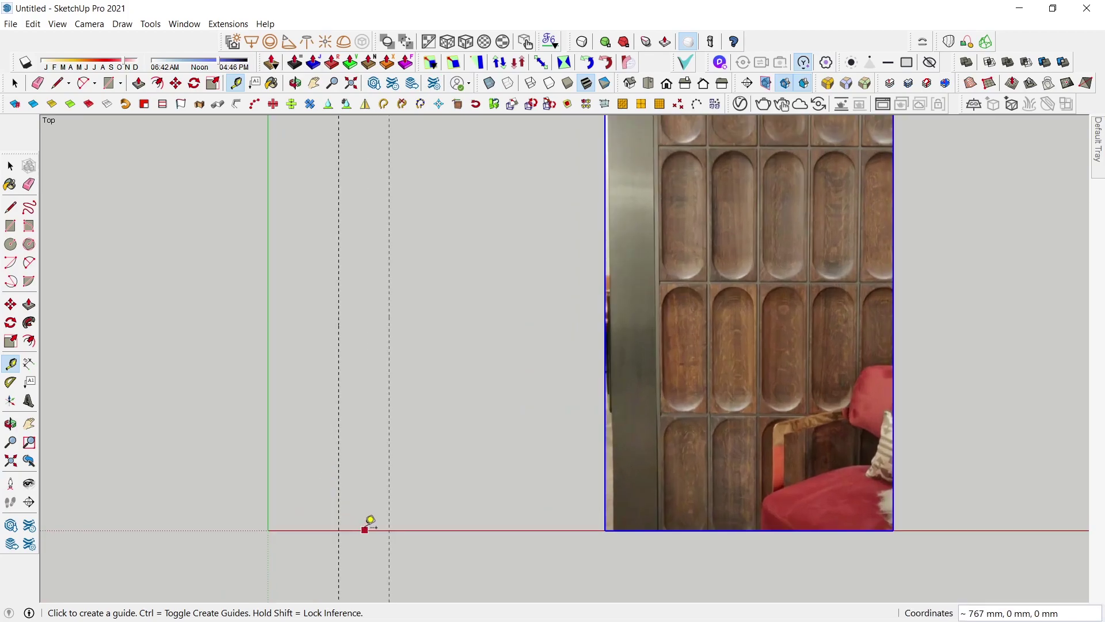
Step: Add horizontal guides 850 mm apart and start a rectangle at a guide intersection
left_click(365, 529)
left_click(371, 452)
type("8")
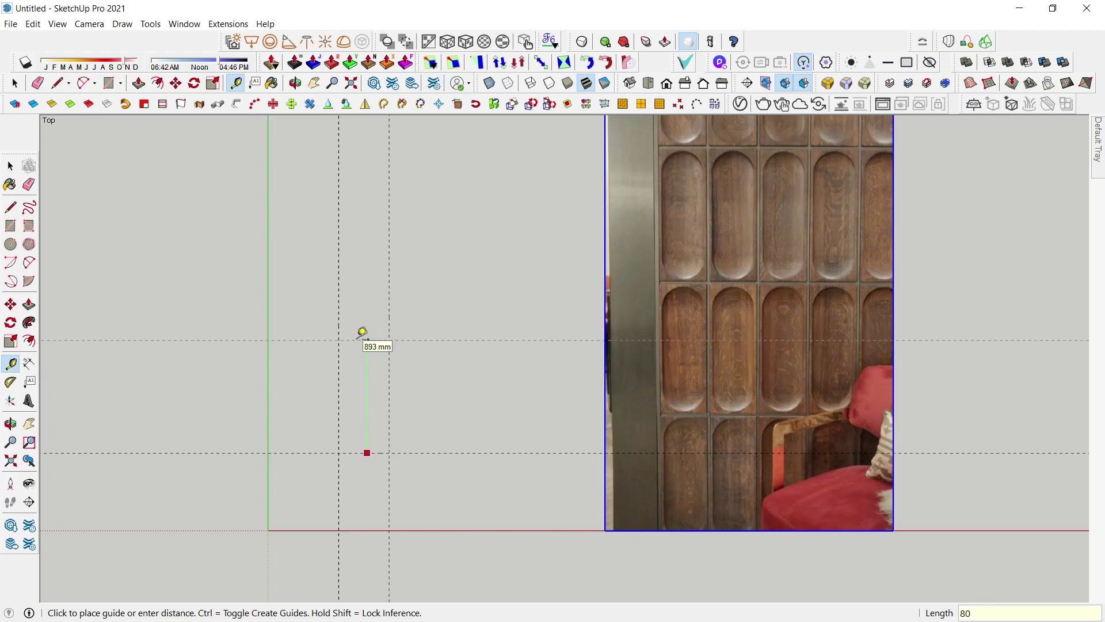
type("0")
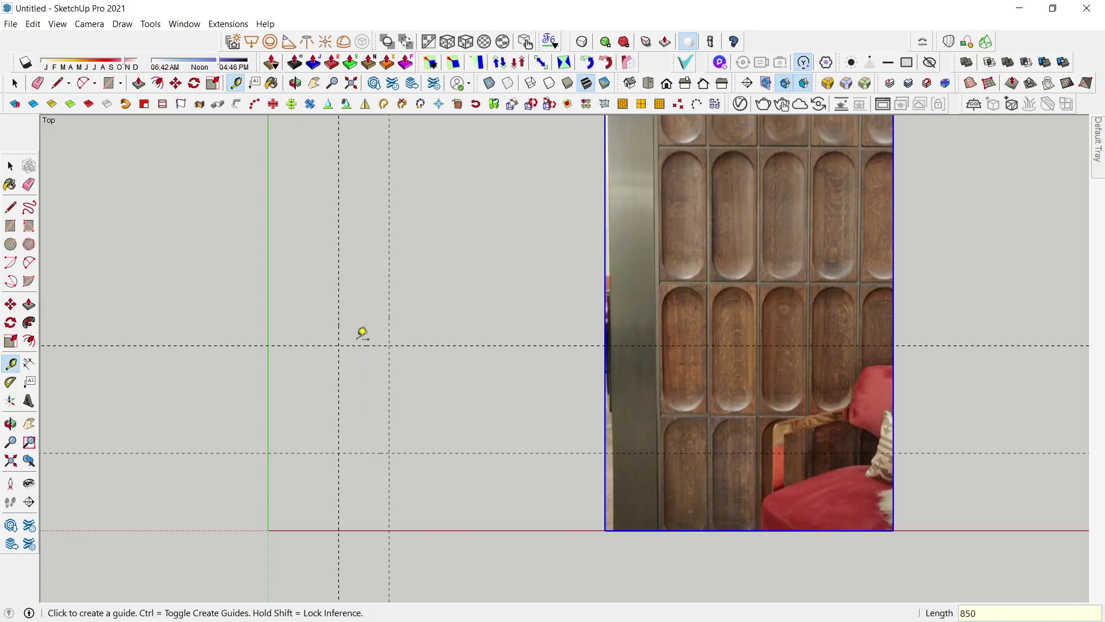
scroll(391, 373, "up", 1)
scroll(391, 373, "up", 2)
scroll(392, 373, "down", 1)
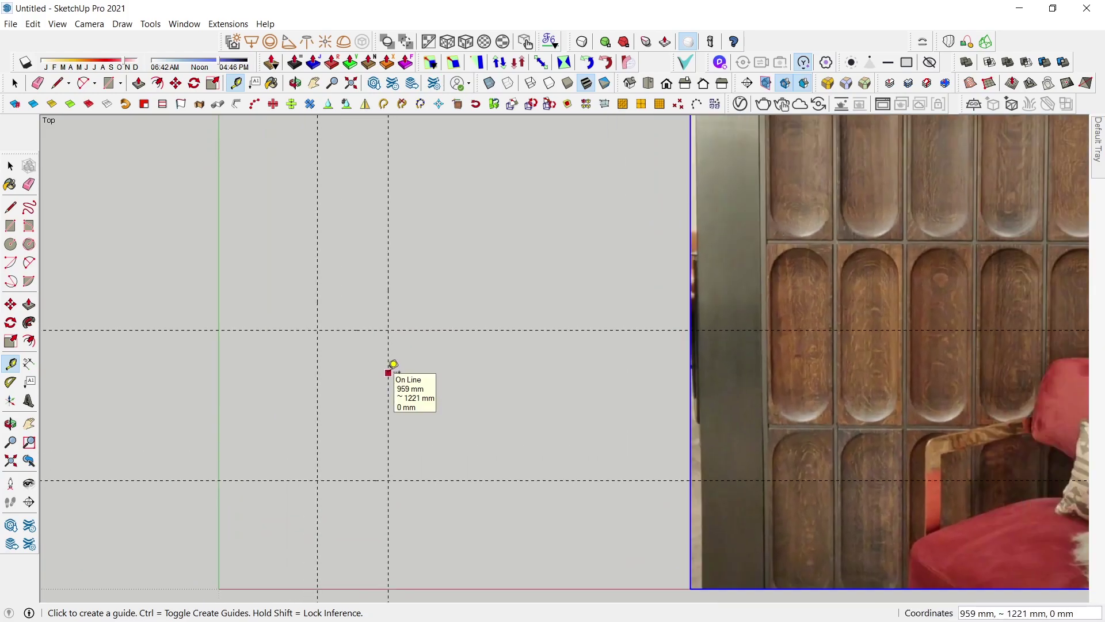
key("r")
left_click(317, 330)
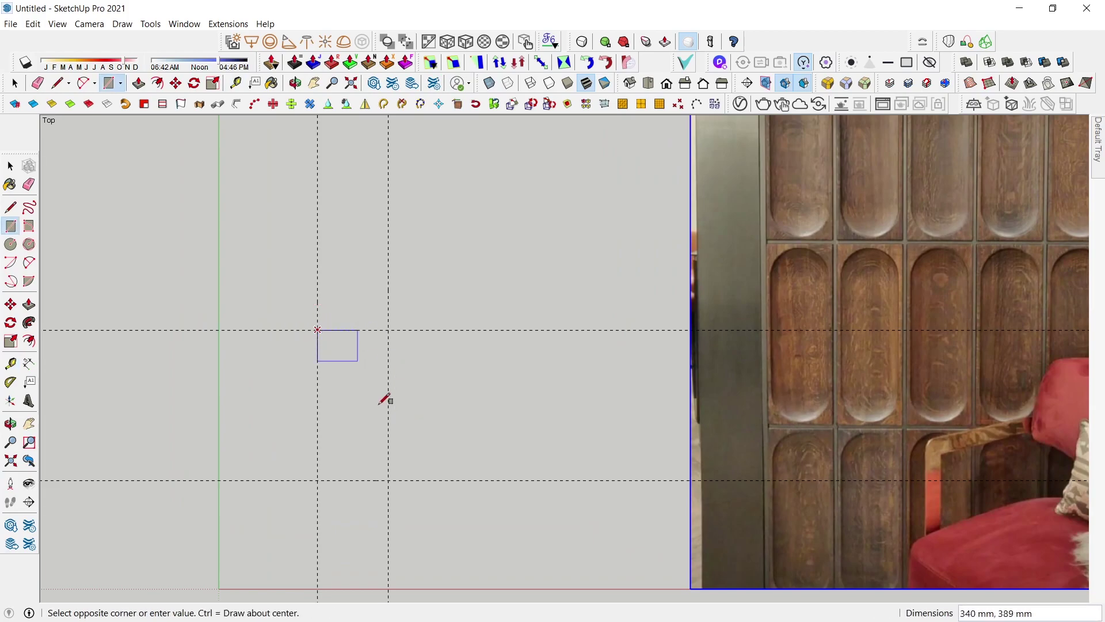
Step: Finish the 400 × ~812 mm rectangle and pull it up into a 25 mm slab
left_click(388, 479)
scroll(387, 443, "up", 3)
middle_click_drag(372, 439, 461, 298)
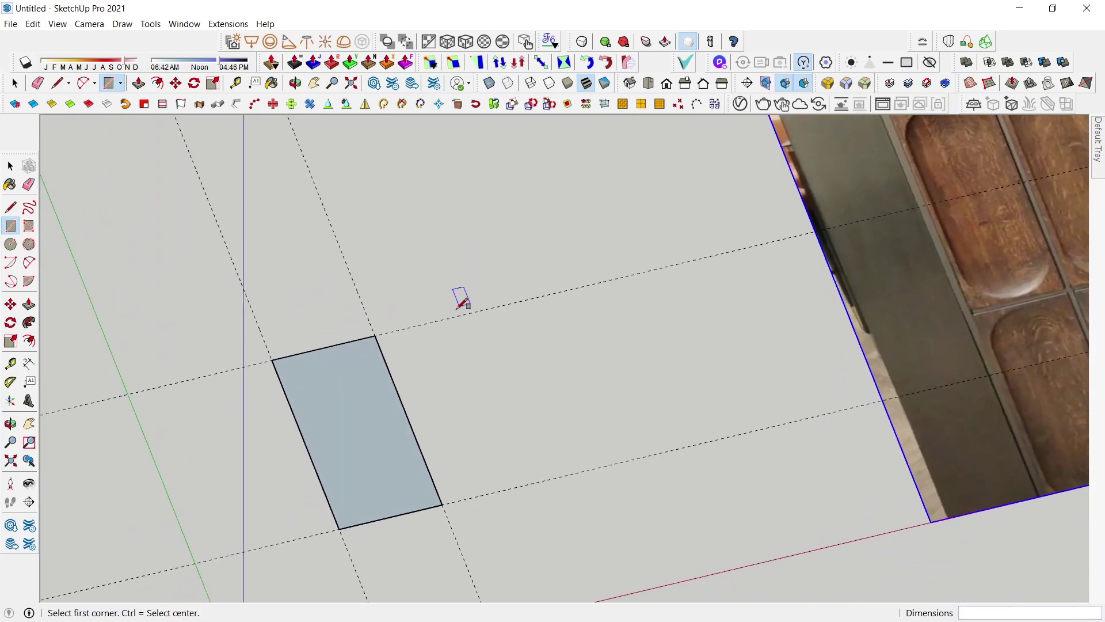
key("p")
left_click(368, 447)
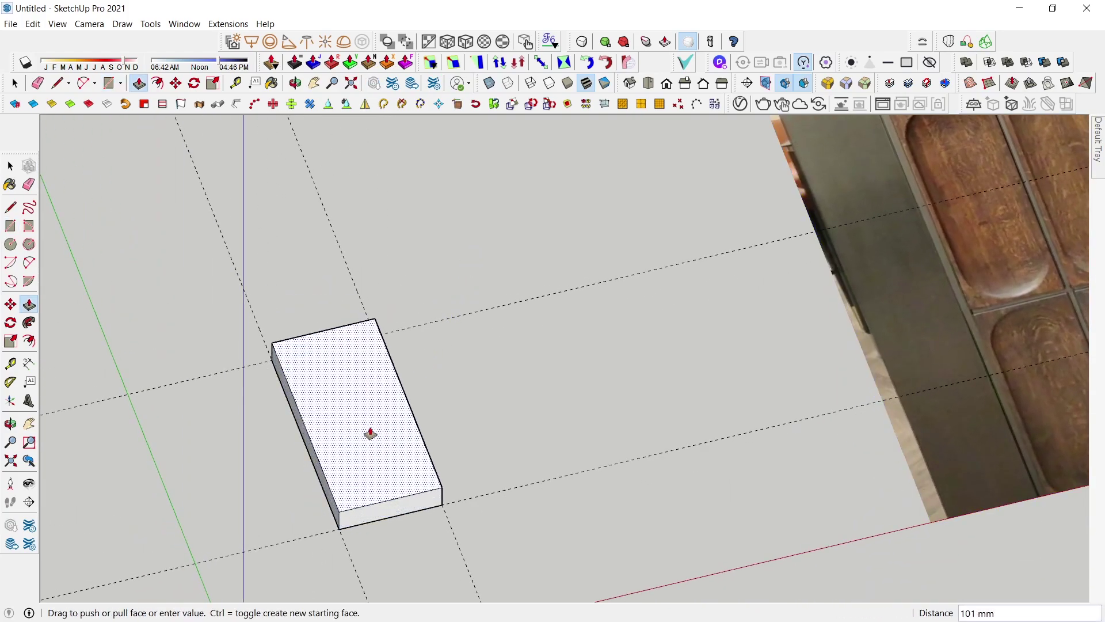
key("Return")
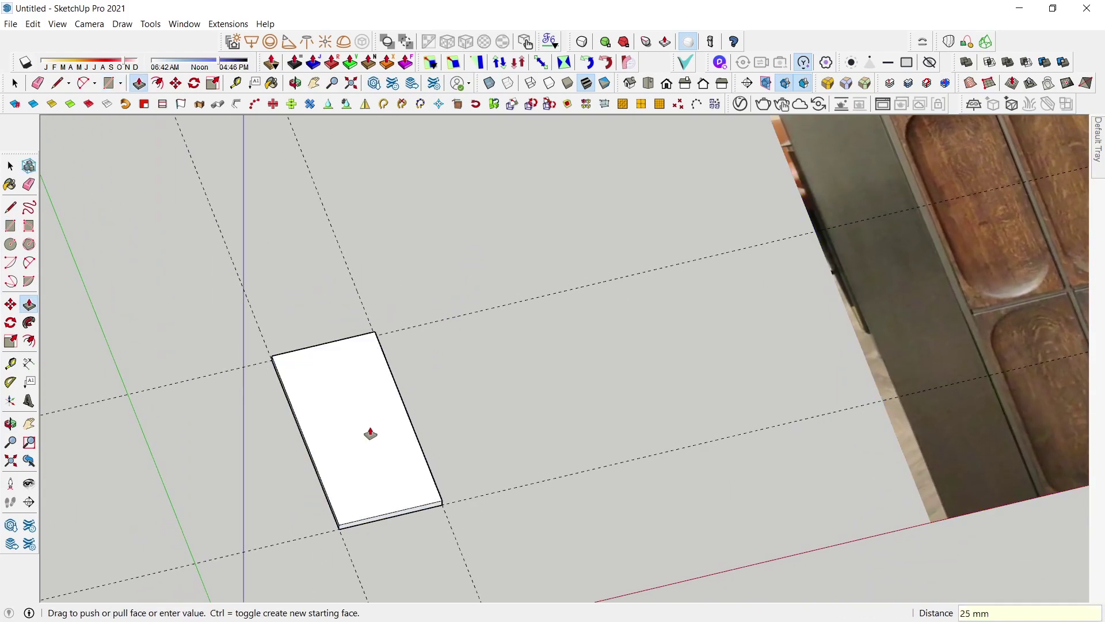
key("space")
Step: Try offsetting the slab's top edge, cancel it, and reframe the view
scroll(368, 429, "up", 2)
scroll(376, 423, "up", 2)
key("f")
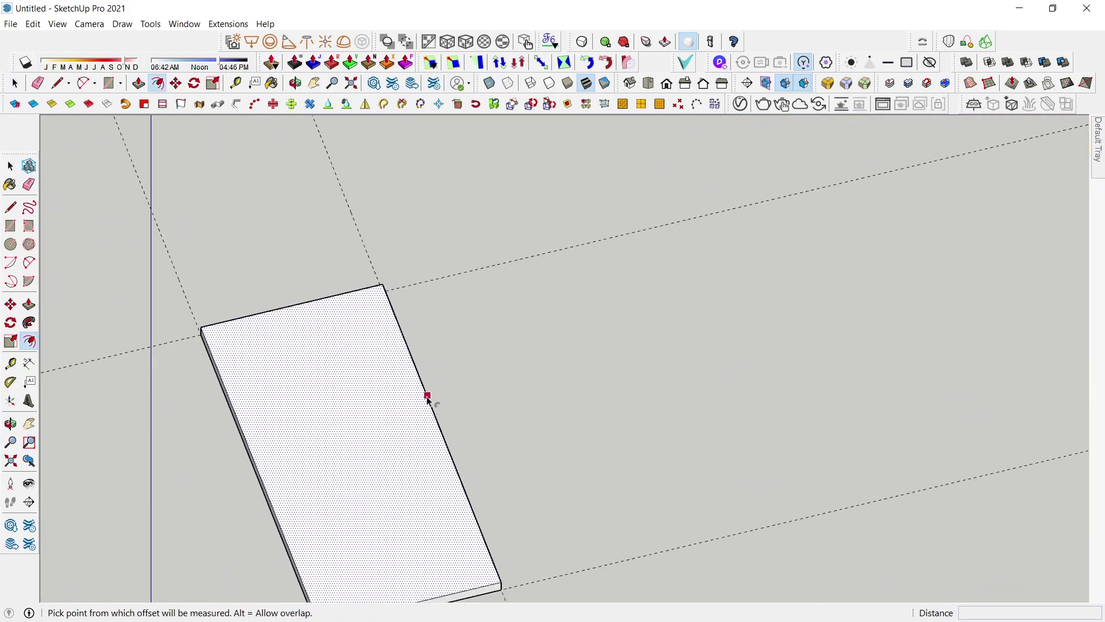
left_click(428, 397)
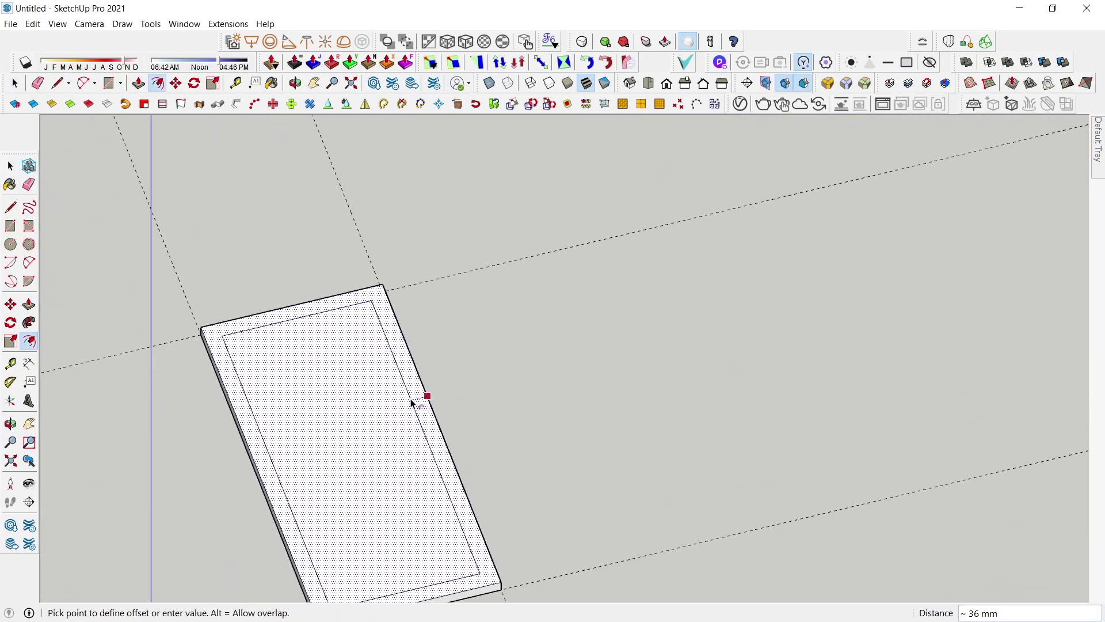
key("Escape")
scroll(412, 404, "down", 3)
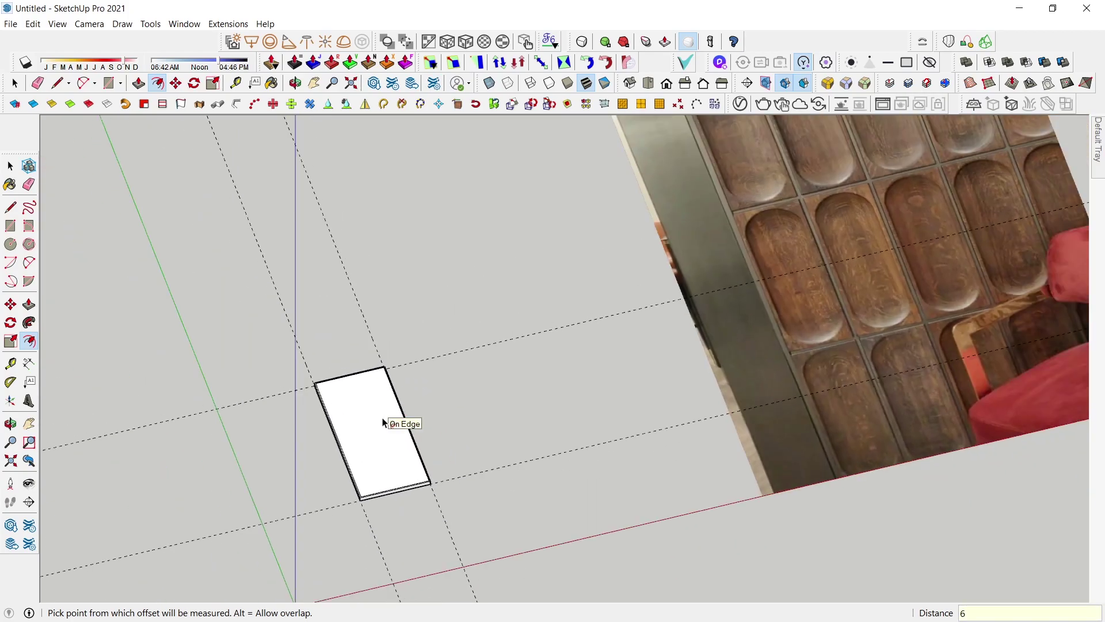
scroll(358, 512, "up", 2)
scroll(388, 488, "up", 3)
scroll(382, 460, "down", 1)
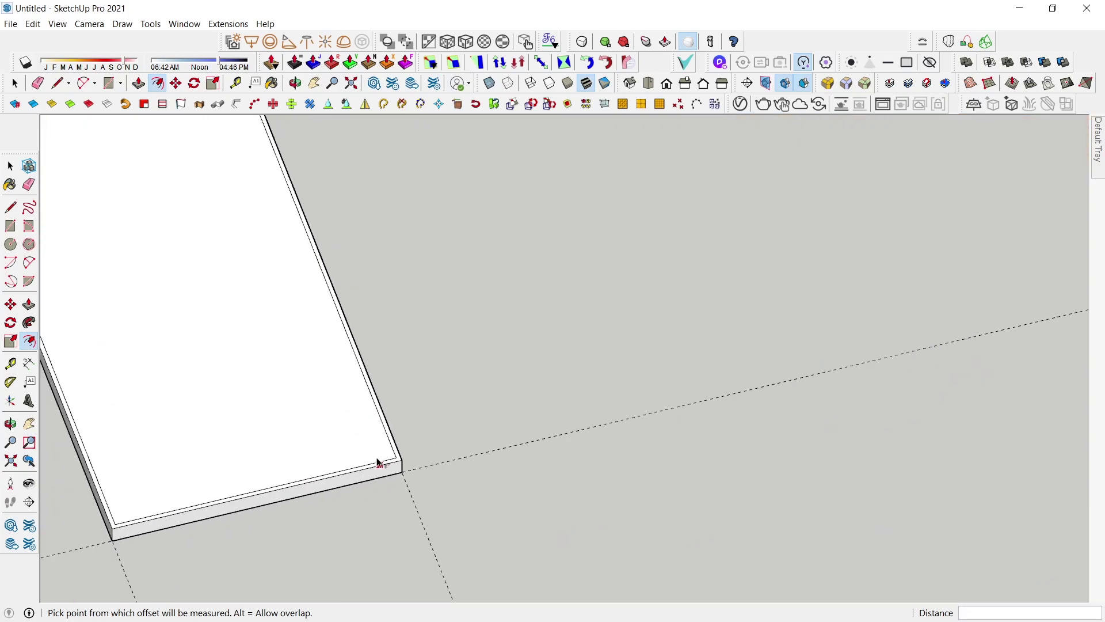
key("space")
scroll(323, 434, "down", 1)
scroll(326, 434, "down", 3)
scroll(326, 434, "down", 1)
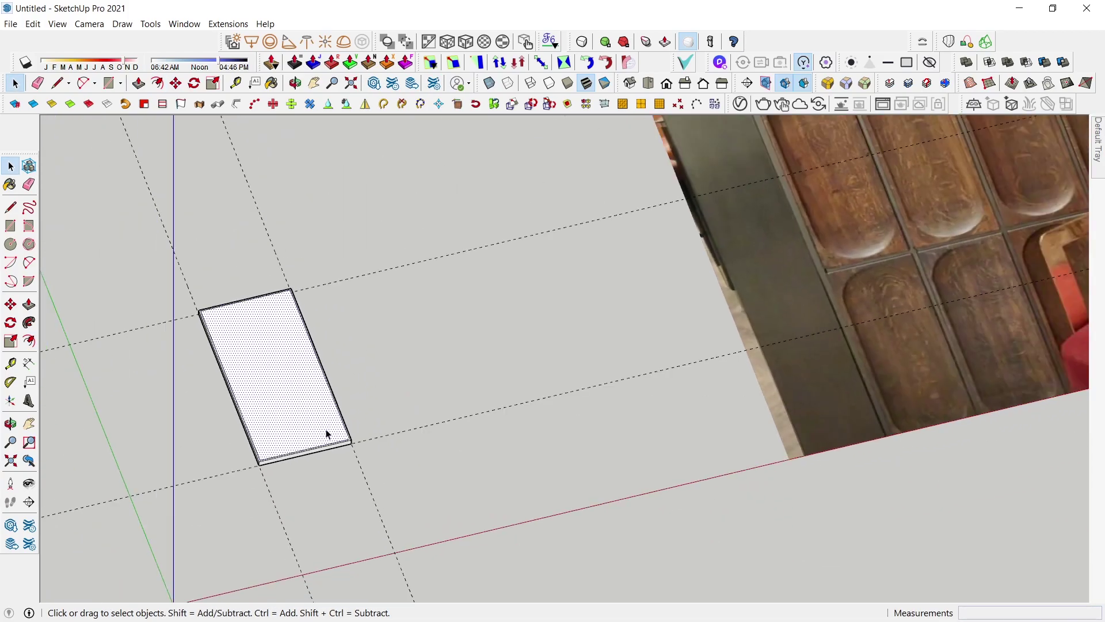
scroll(326, 433, "down", 2)
scroll(316, 360, "up", 2)
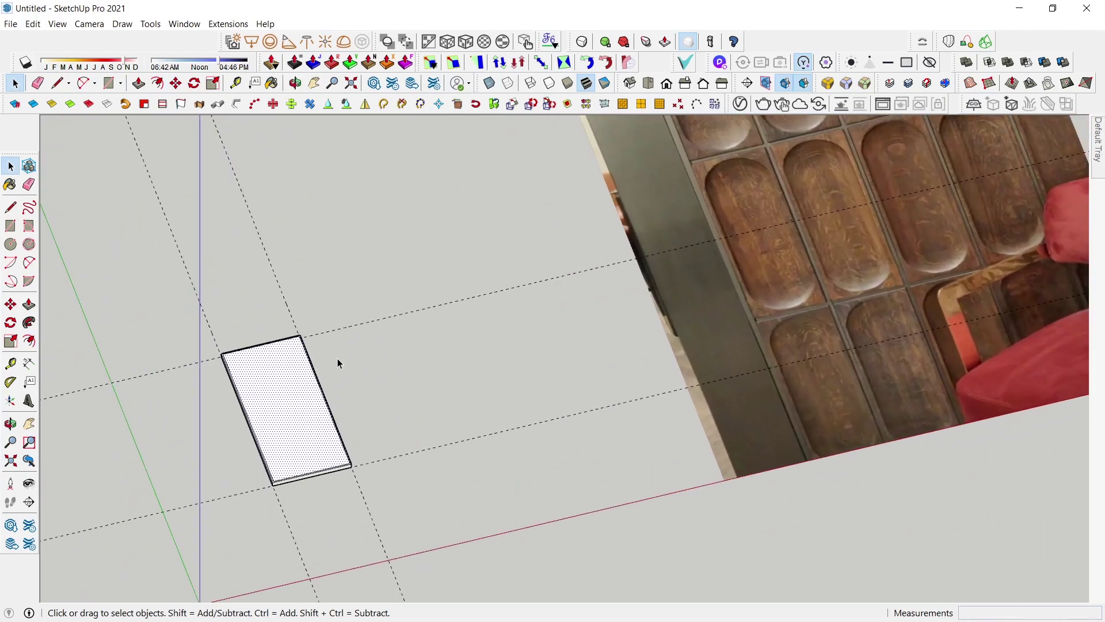
scroll(337, 358, "up", 2)
Step: Offset the slab's top face edges 20 mm inward to form an inner border
key("f")
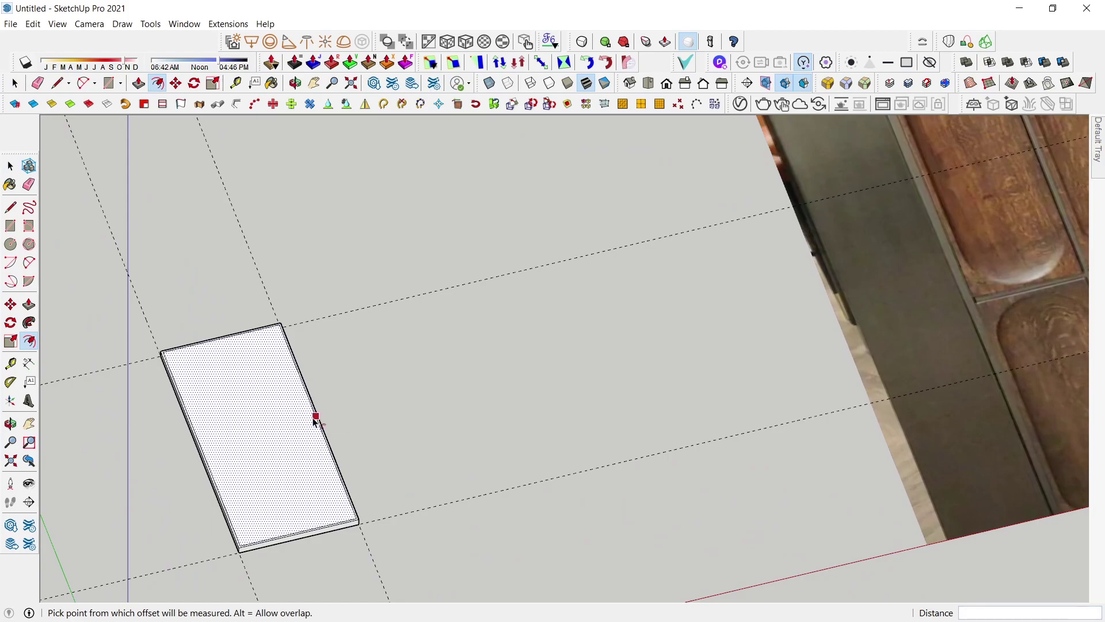
left_click(313, 416)
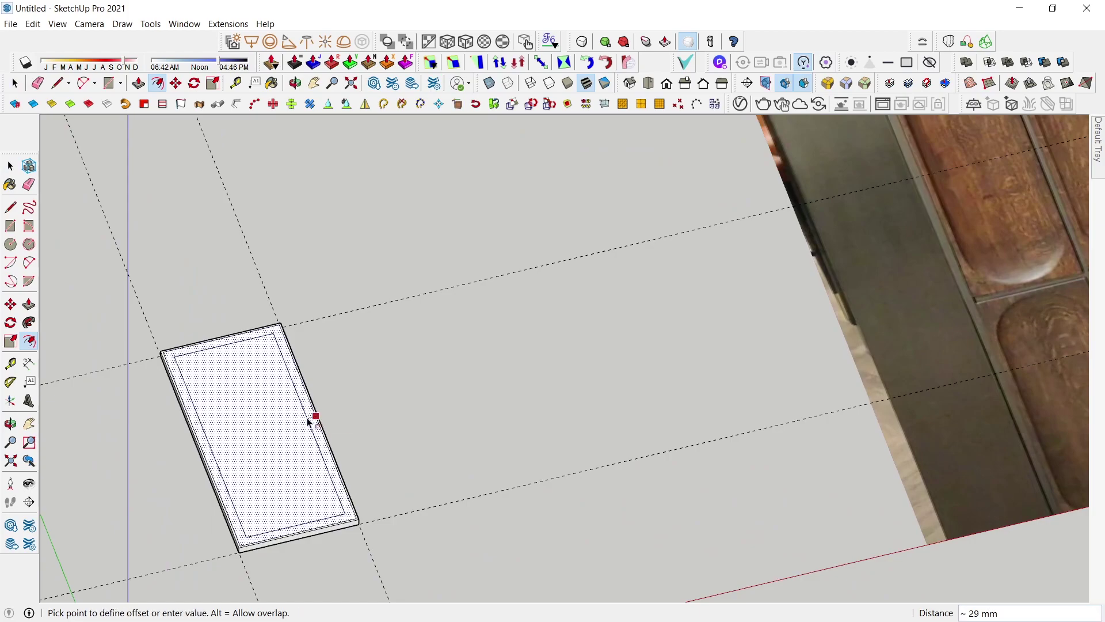
type("20")
key("Return")
key("space")
scroll(309, 423, "down", 2)
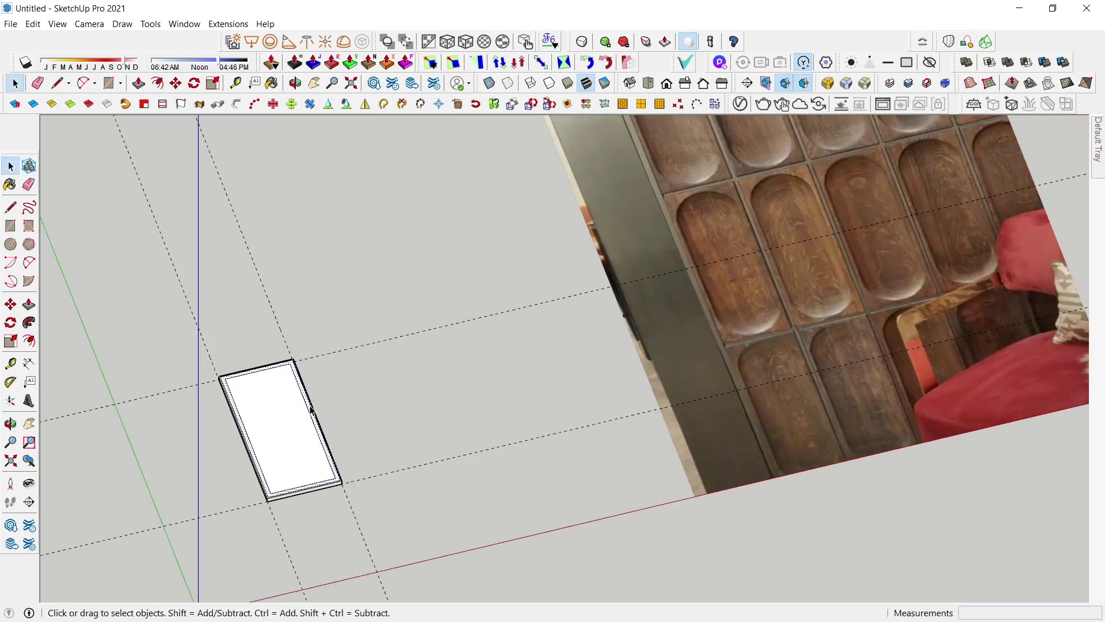
scroll(311, 408, "up", 1)
scroll(342, 465, "up", 2)
Step: Erase stray edges left on the slab's top face
key("r")
key("e")
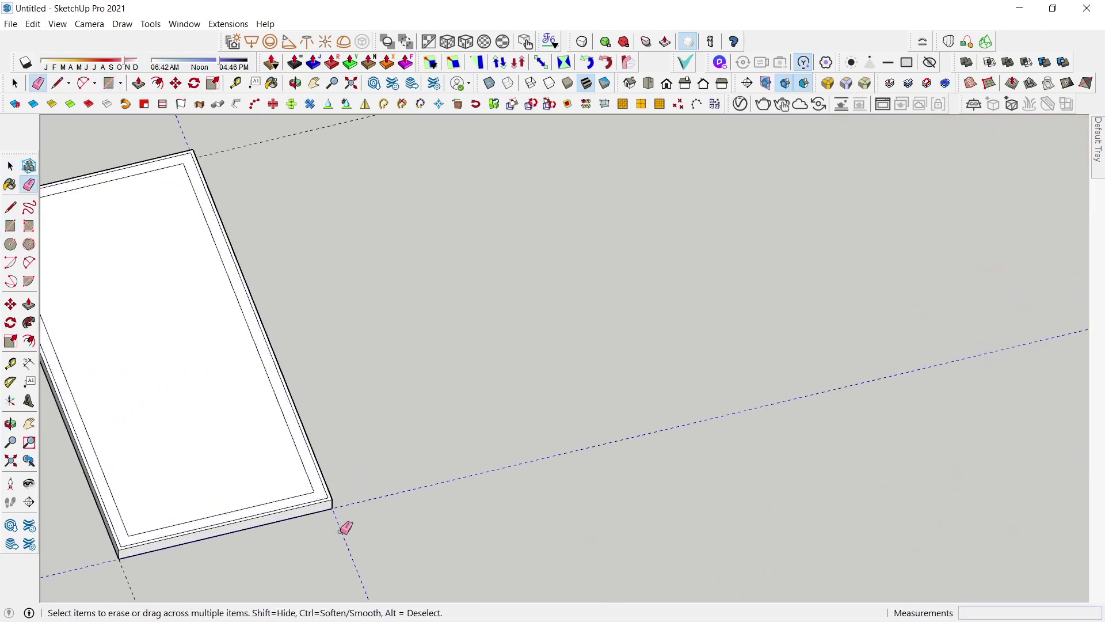
scroll(345, 528, "down", 2)
scroll(340, 518, "up", 2)
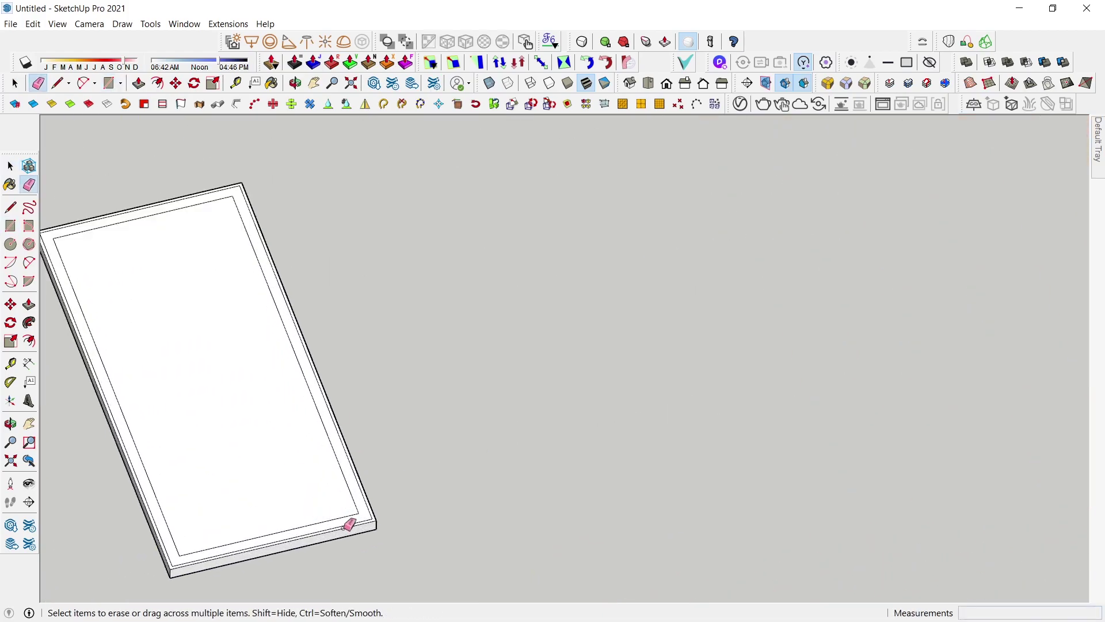
scroll(397, 513, "up", 2)
Step: Push the slab's inner face down 10 mm
key("p")
left_click(386, 518)
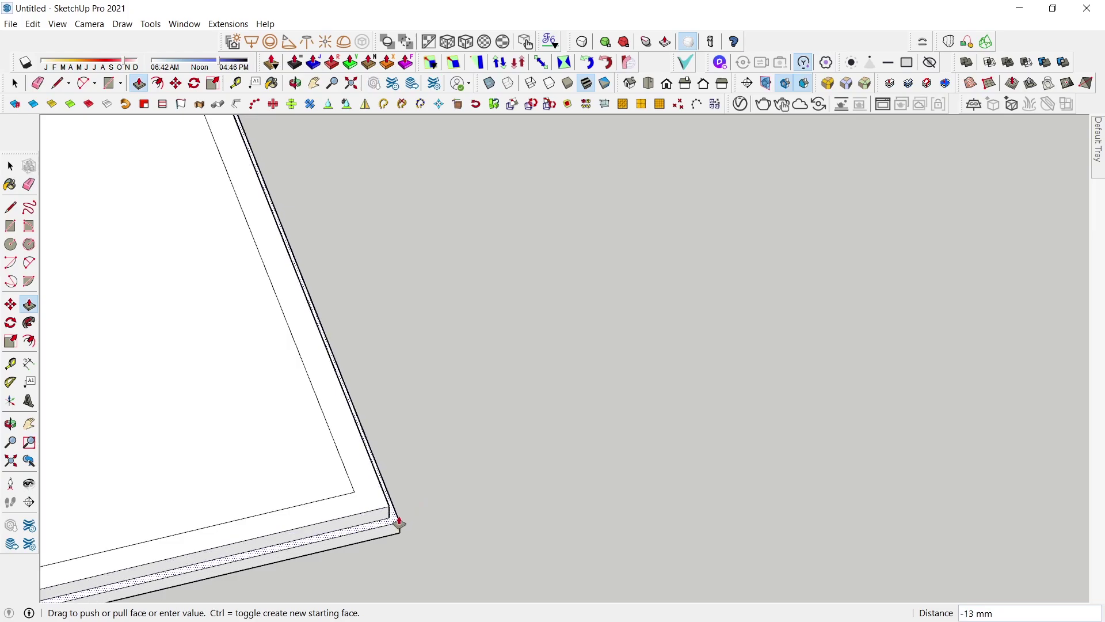
type("10")
key("Return")
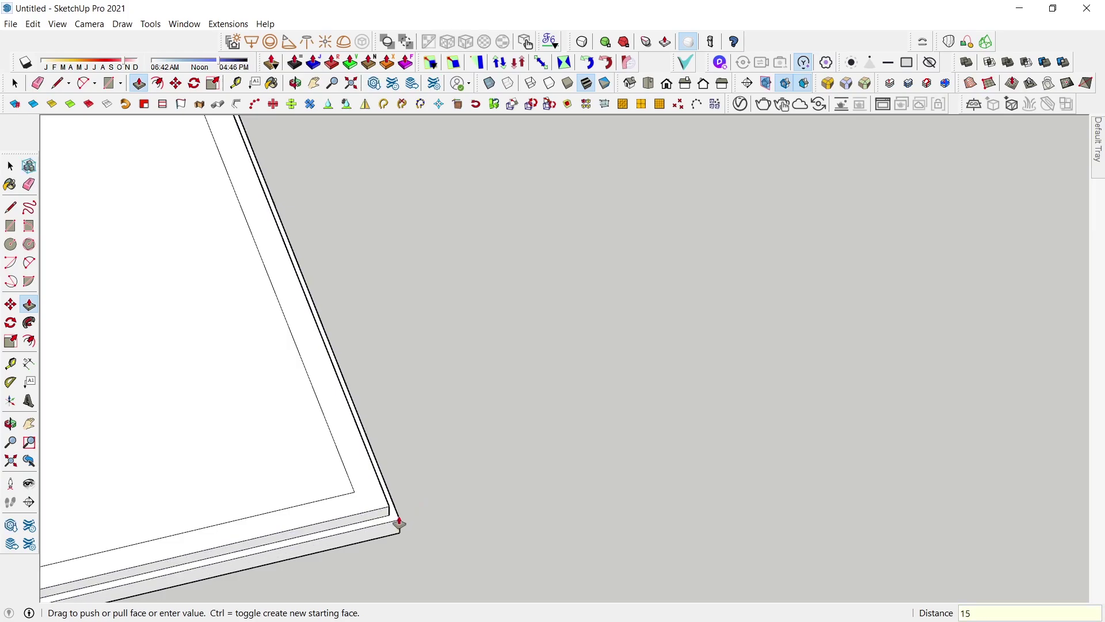
left_click(377, 510)
scroll(378, 514, "down", 3)
scroll(380, 517, "down", 2)
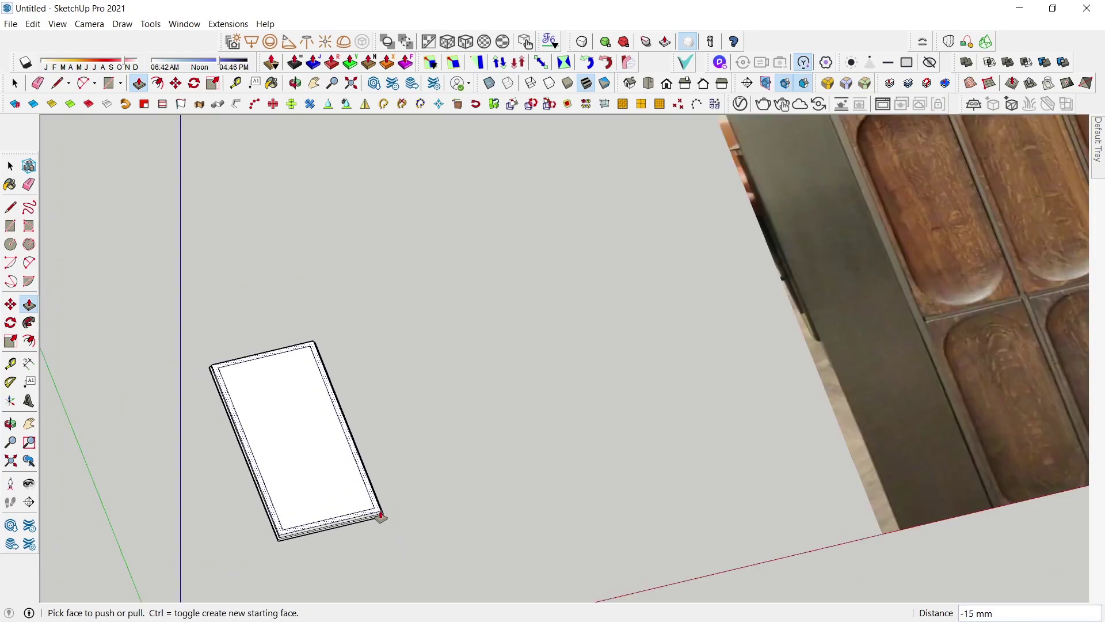
Step: Push the inner face again, entering a further 10 mm to set the recess depth
left_click(381, 515)
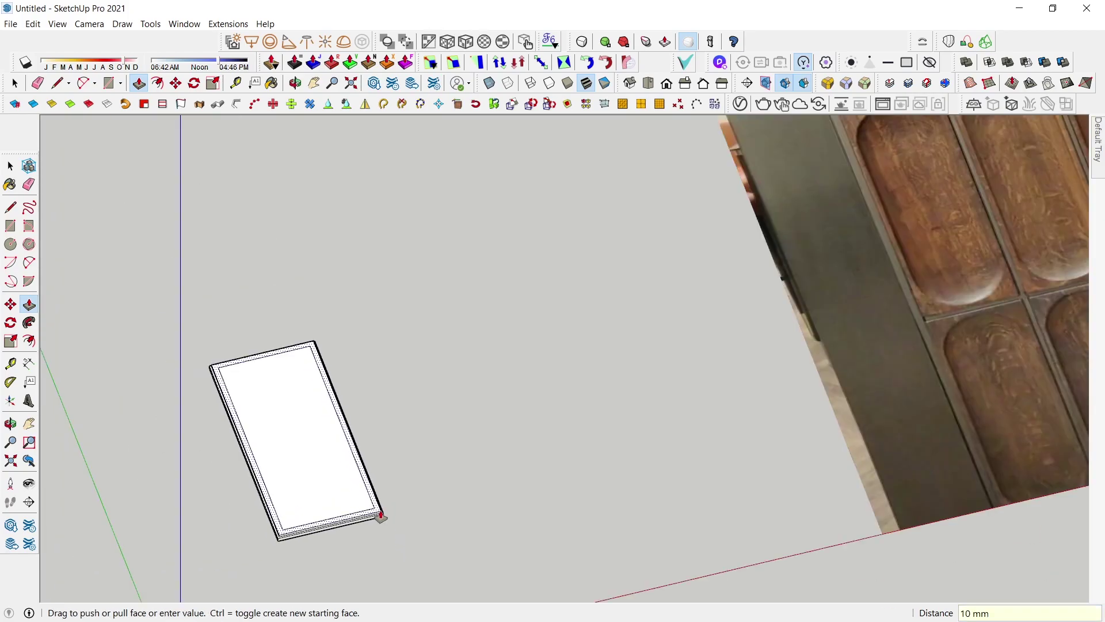
left_click(382, 509)
mouse_move(379, 506)
middle_mouse_down()
mouse_move(305, 426)
mouse_move(284, 383)
middle_mouse_up()
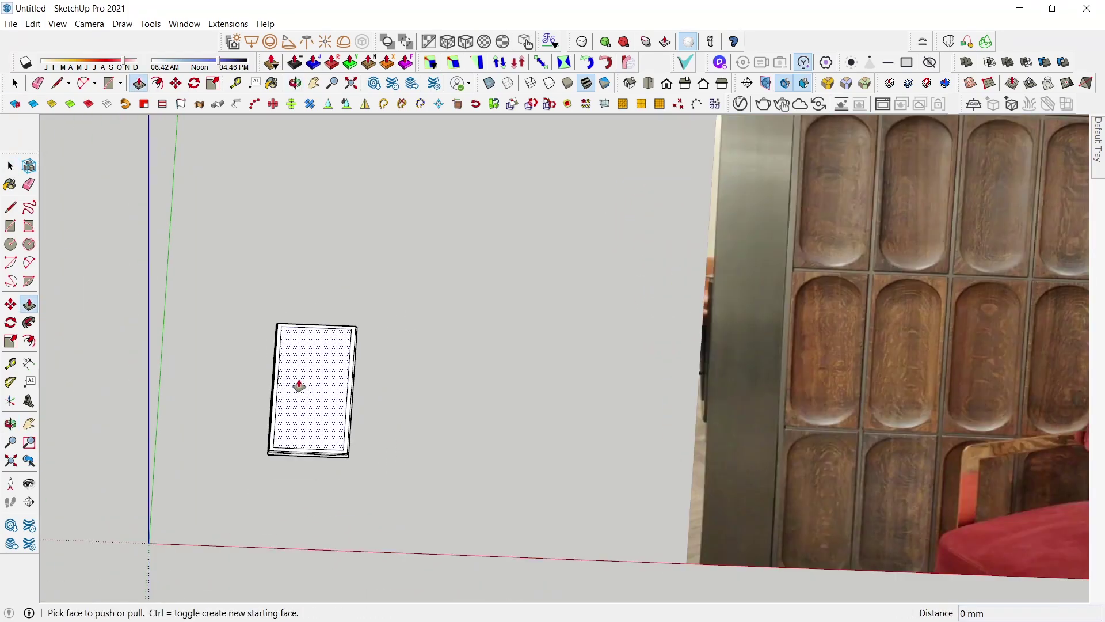
left_click(299, 386)
type("1")
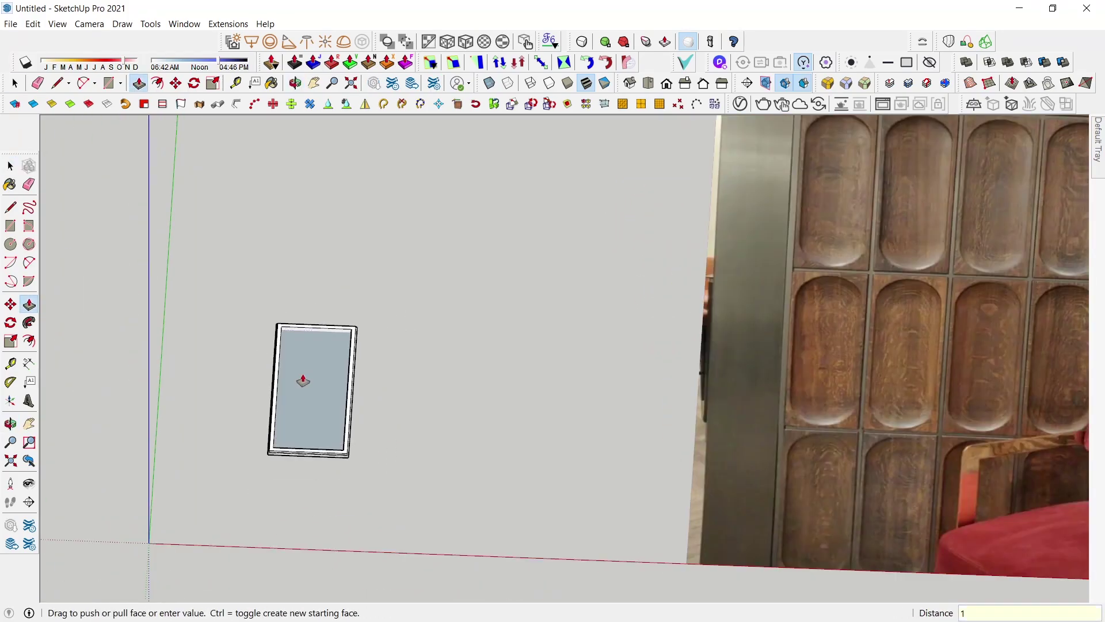
type("0")
key("Return")
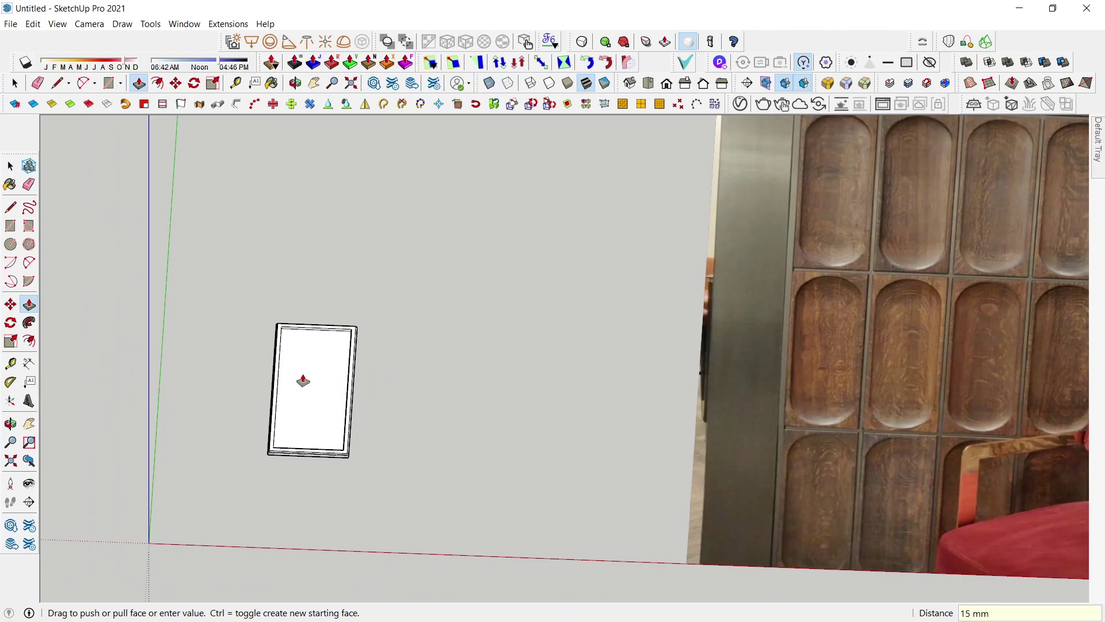
key("space")
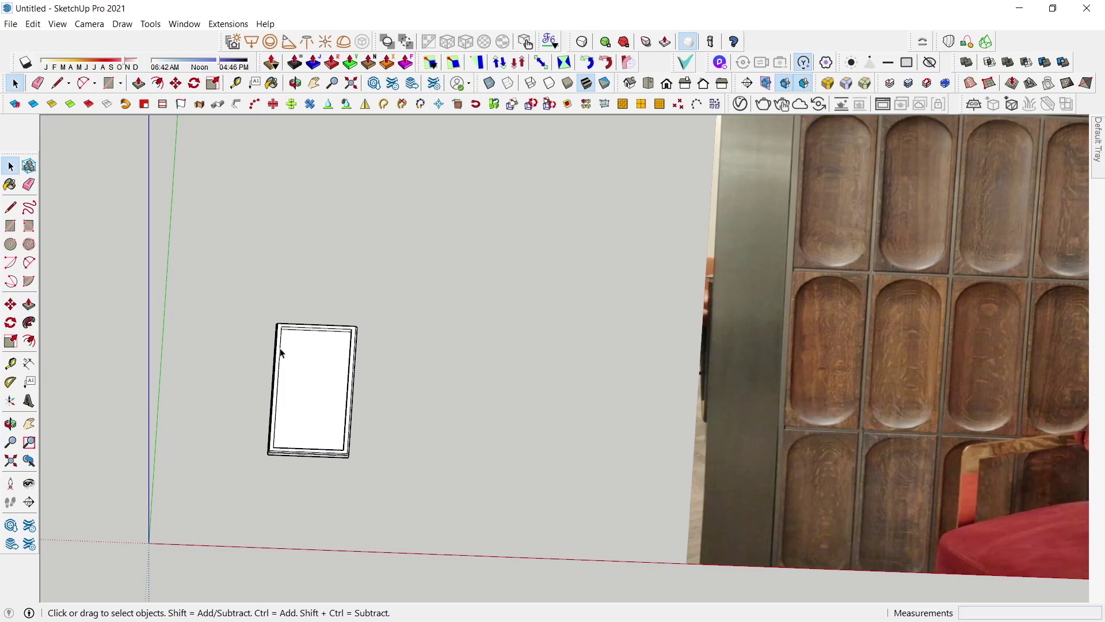
scroll(278, 334, "up", 3)
scroll(299, 322, "up", 2)
scroll(299, 334, "up", 2)
mouse_move(298, 334)
middle_mouse_down()
mouse_move(358, 267)
mouse_move(331, 256)
middle_mouse_up()
key("t")
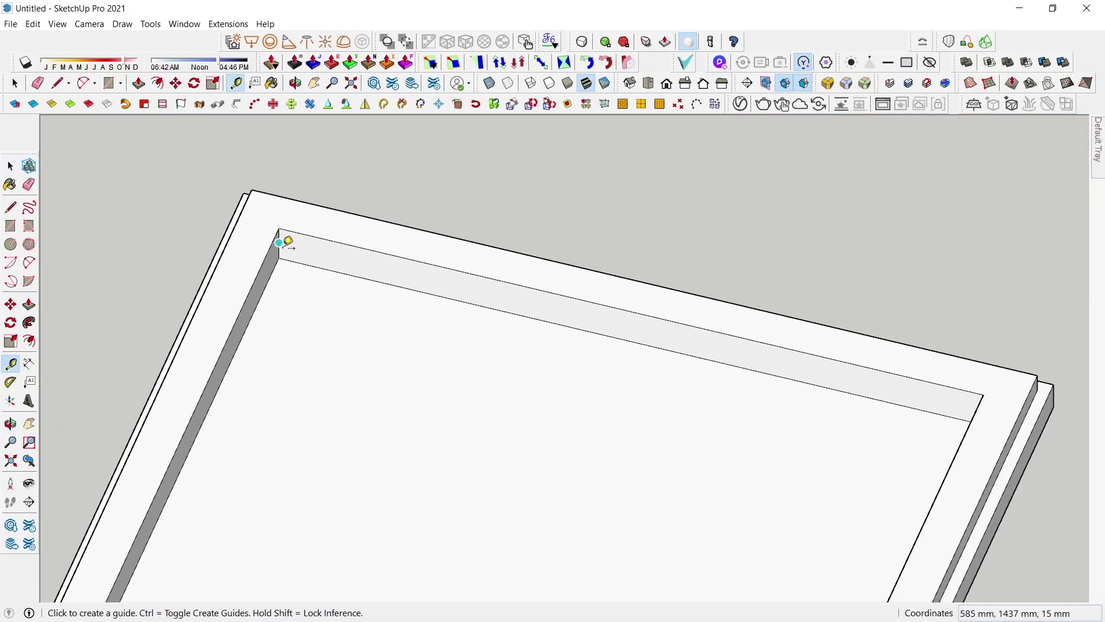
left_click(279, 242)
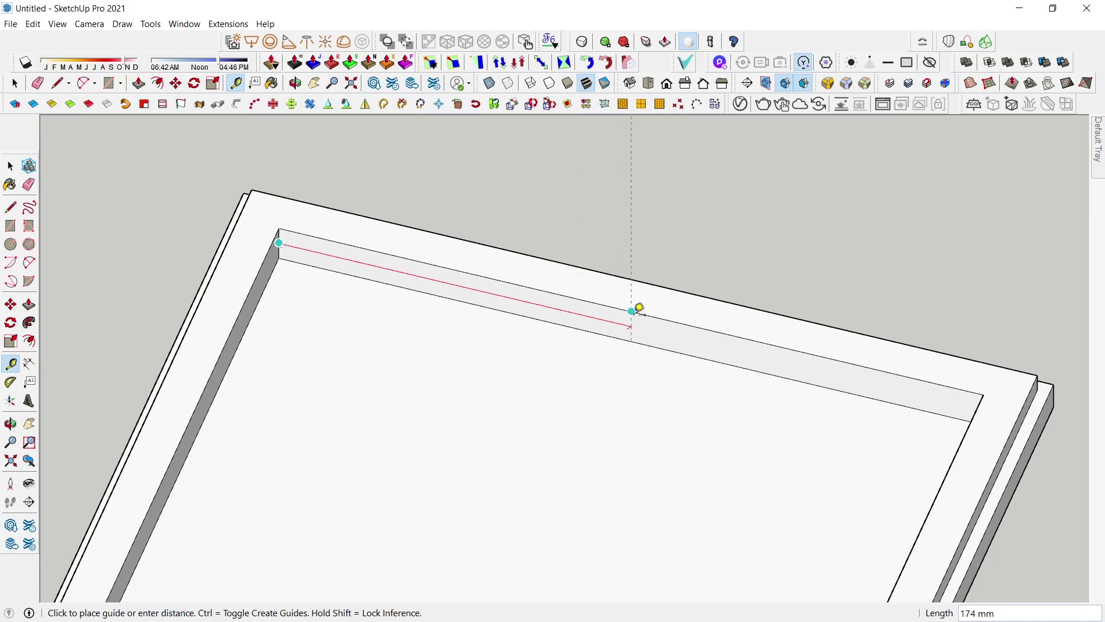
key("space")
mouse_move(295, 255)
middle_mouse_down()
mouse_move(439, 276)
mouse_move(655, 260)
middle_mouse_up()
scroll(598, 309, "down", 5)
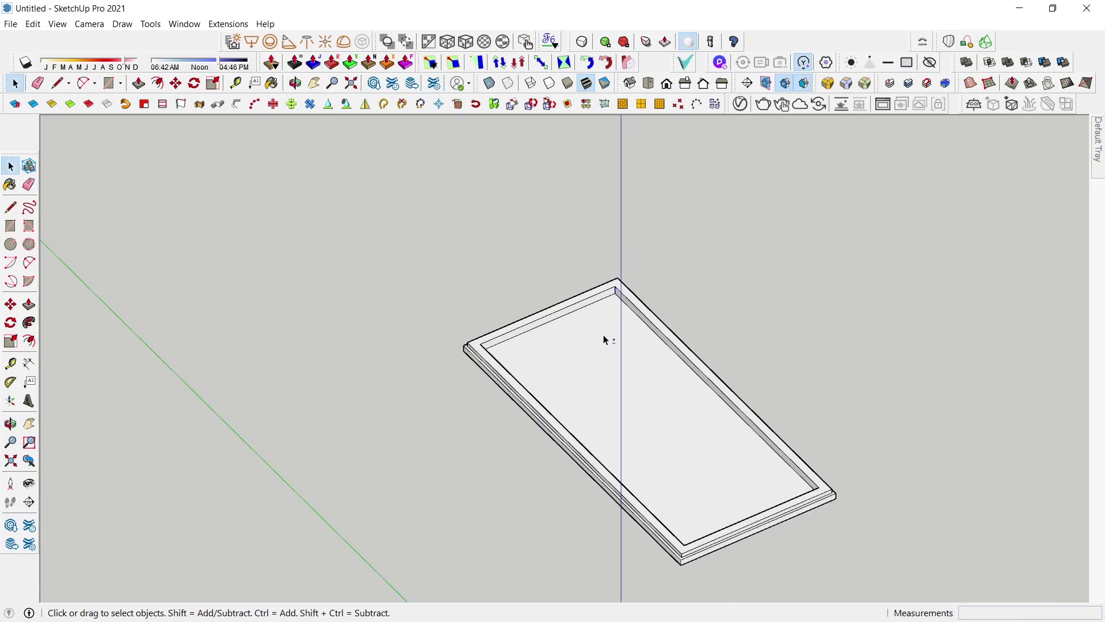
mouse_move(604, 338)
middle_mouse_down()
mouse_move(439, 355)
mouse_move(766, 368)
middle_mouse_up()
scroll(703, 450, "up", 5)
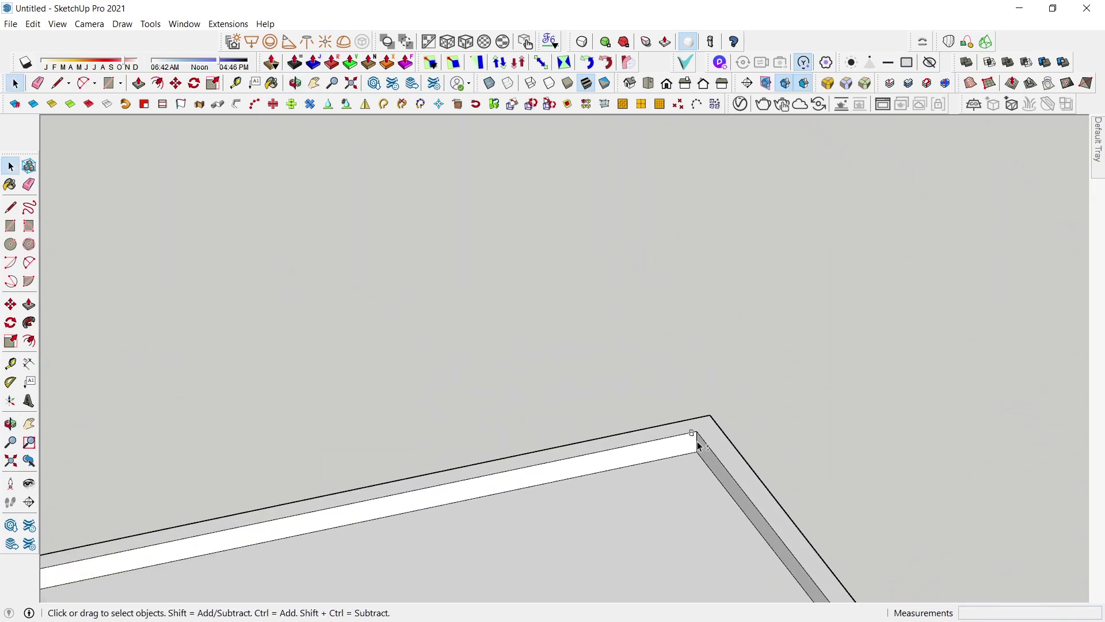
mouse_move(696, 457)
middle_mouse_down()
mouse_move(629, 456)
mouse_move(880, 385)
mouse_move(794, 437)
mouse_move(851, 389)
middle_mouse_up()
scroll(861, 425, "down", 3)
mouse_move(725, 395)
middle_mouse_down()
mouse_move(590, 460)
mouse_move(674, 417)
mouse_move(257, 439)
mouse_move(395, 460)
middle_mouse_up()
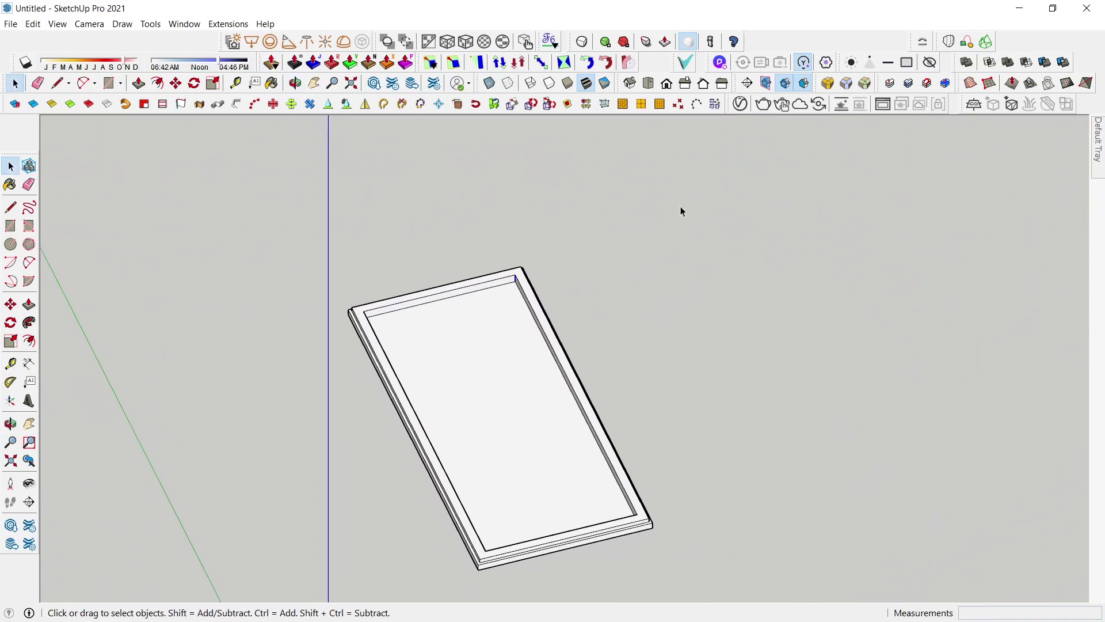
Step: Round the recess corners with a 174 mm RoundCorner offset
left_click(826, 88)
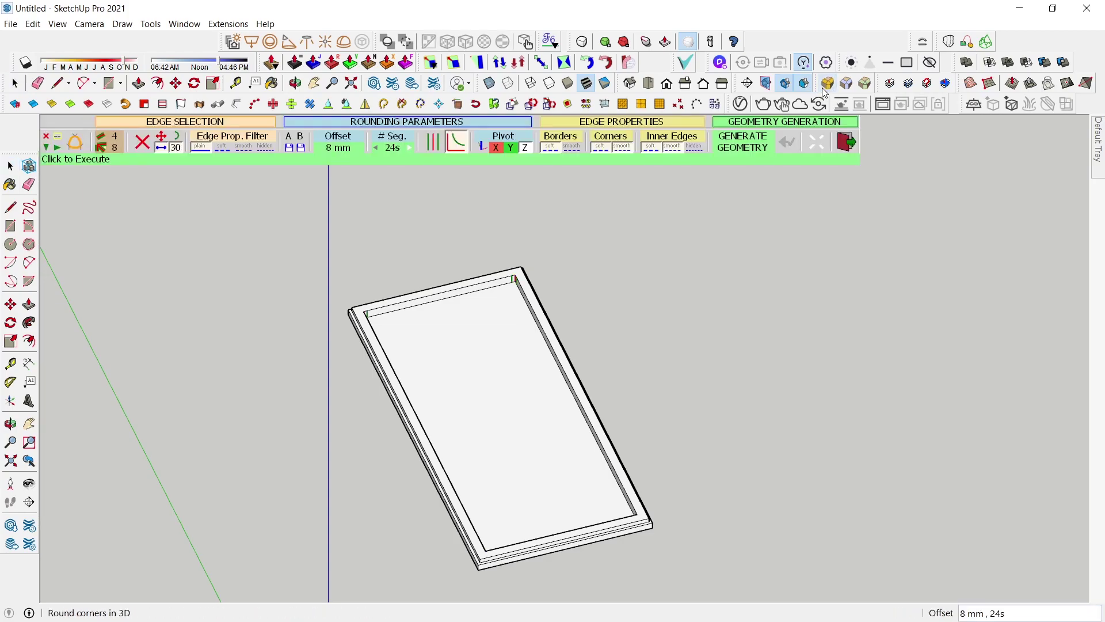
left_click(338, 147)
type("4")
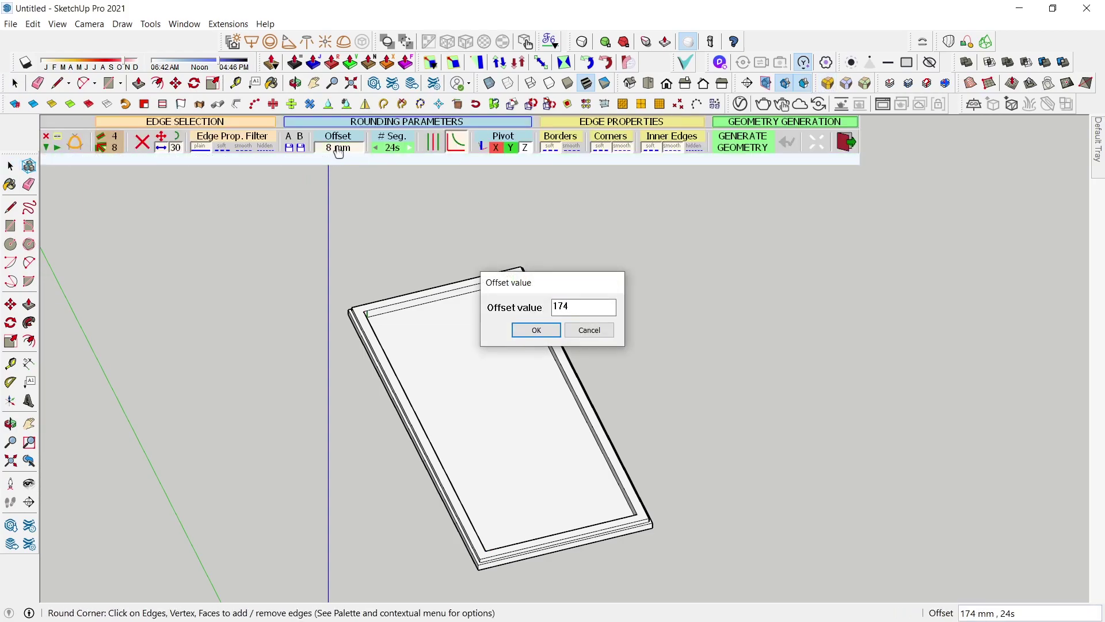
key("Return")
scroll(393, 288, "up", 1)
scroll(393, 288, "down", 1)
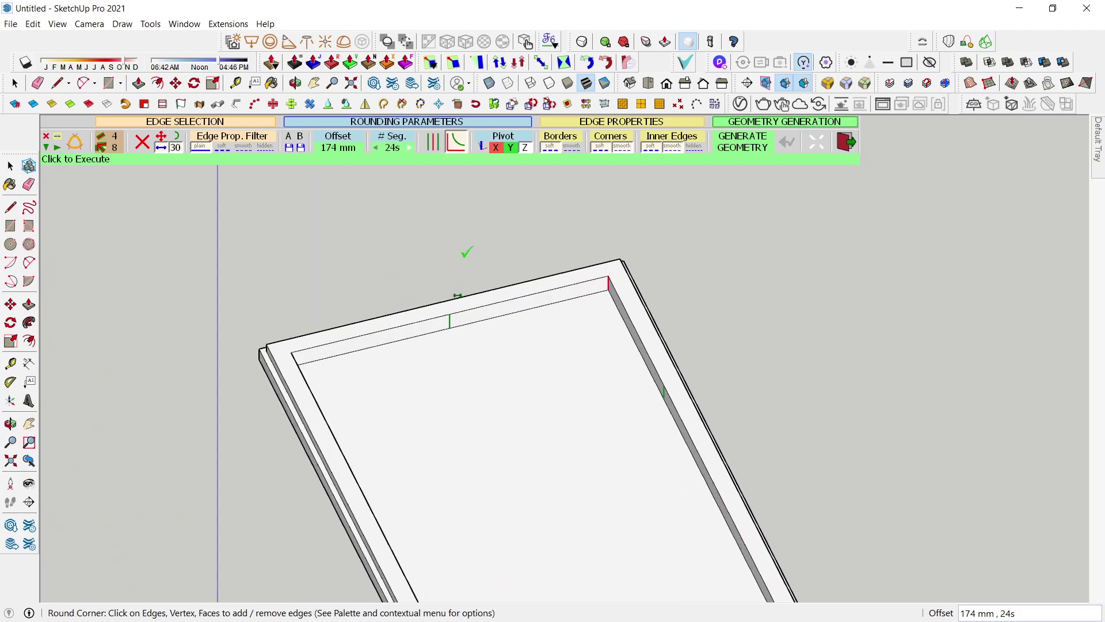
key("Return")
scroll(380, 241, "down", 2)
scroll(425, 317, "down", 1)
Step: Bring the reference photo into view and select the recessed inner face
mouse_move(457, 324)
middle_mouse_down()
mouse_move(637, 301)
mouse_move(526, 424)
mouse_move(533, 454)
mouse_move(527, 375)
middle_mouse_up()
key("space")
scroll(309, 487, "up", 2)
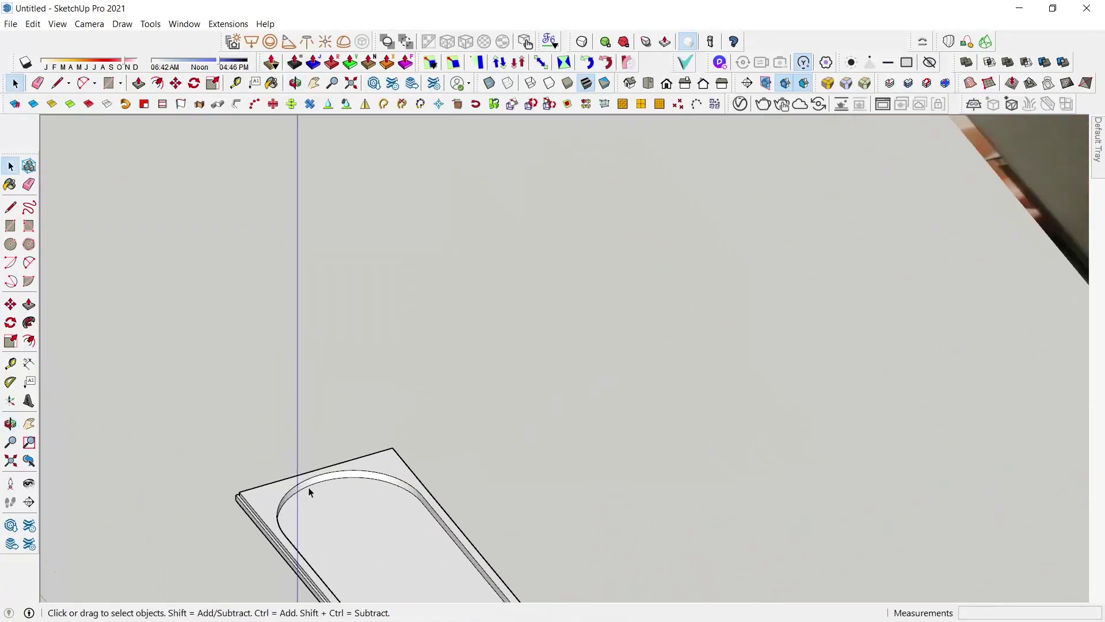
scroll(335, 482, "up", 2)
left_click(382, 500)
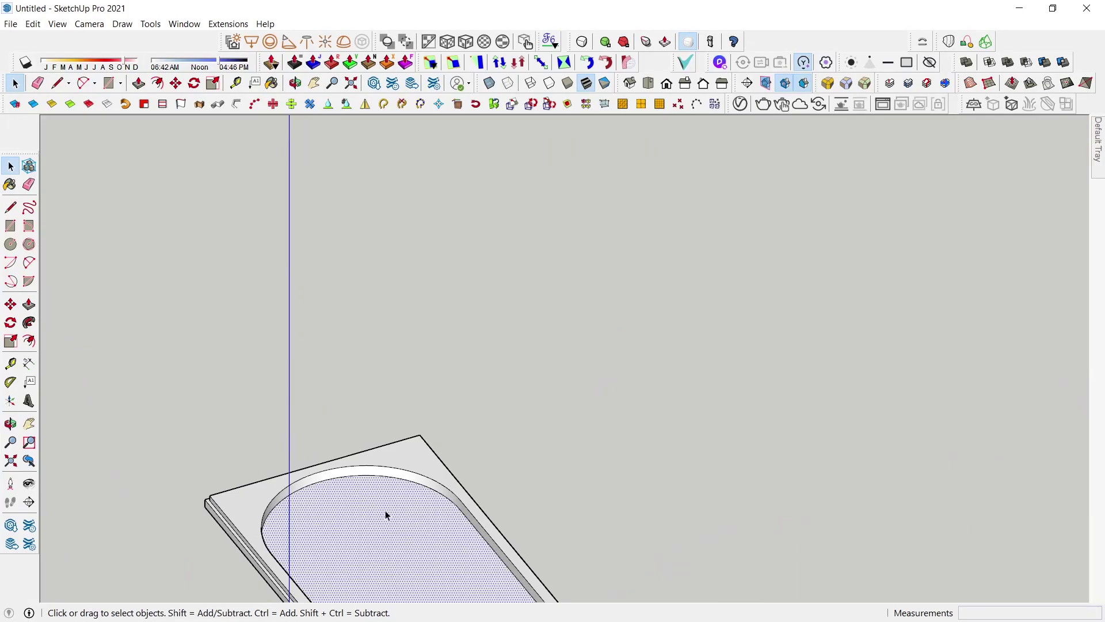
Step: Round the pill-shaped recess rim with a 20 mm RoundCorner offset and generate it
left_click(831, 86)
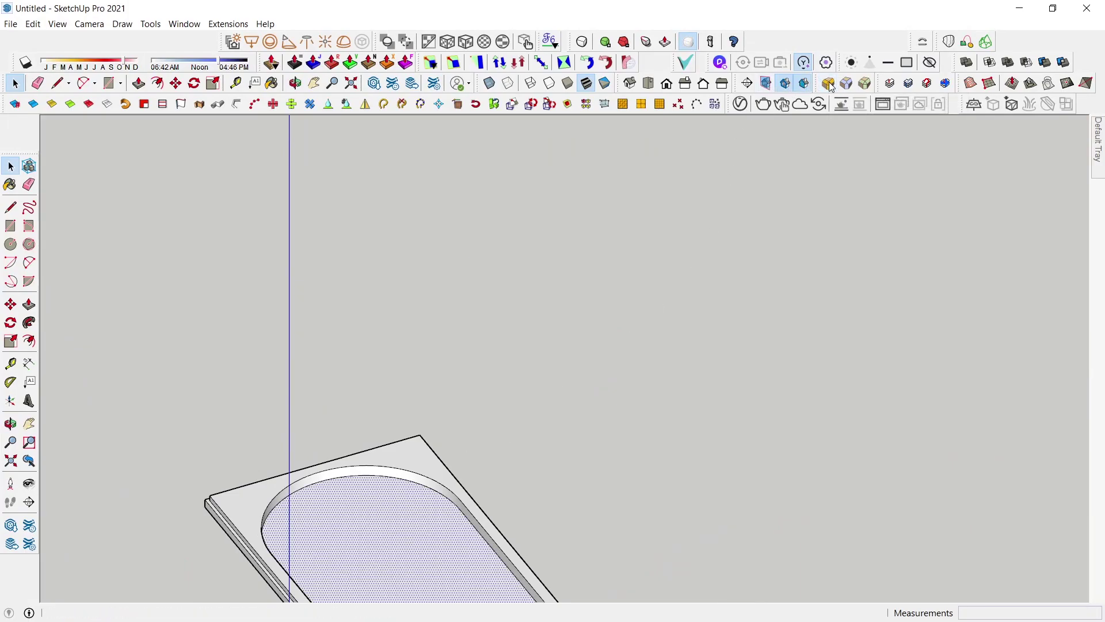
scroll(352, 269, "down", 3)
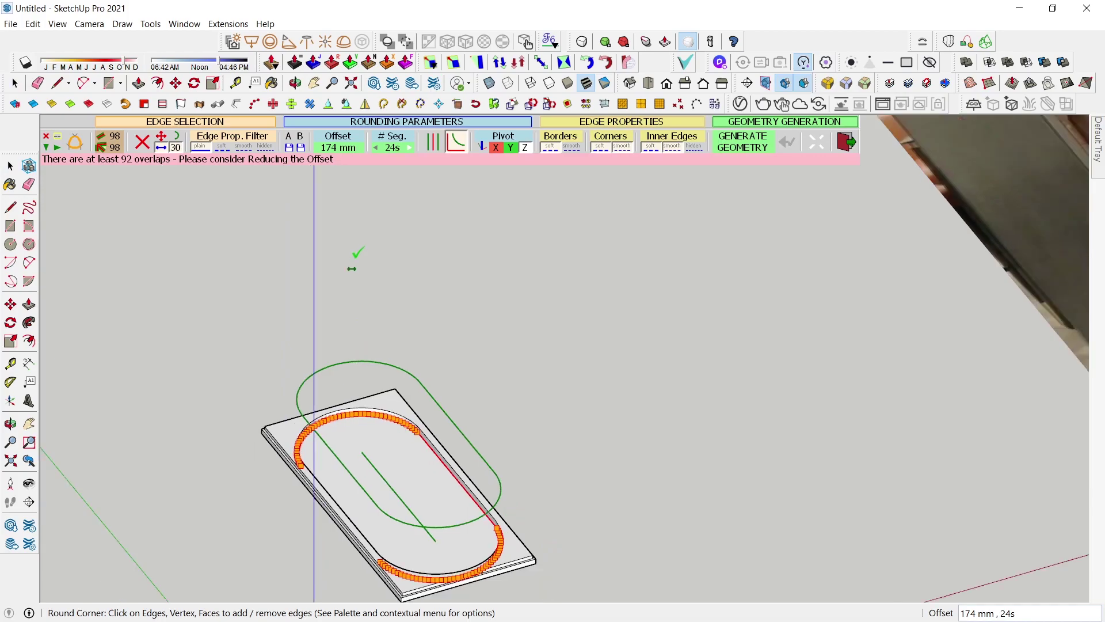
left_click(347, 148)
type("0")
key("Return")
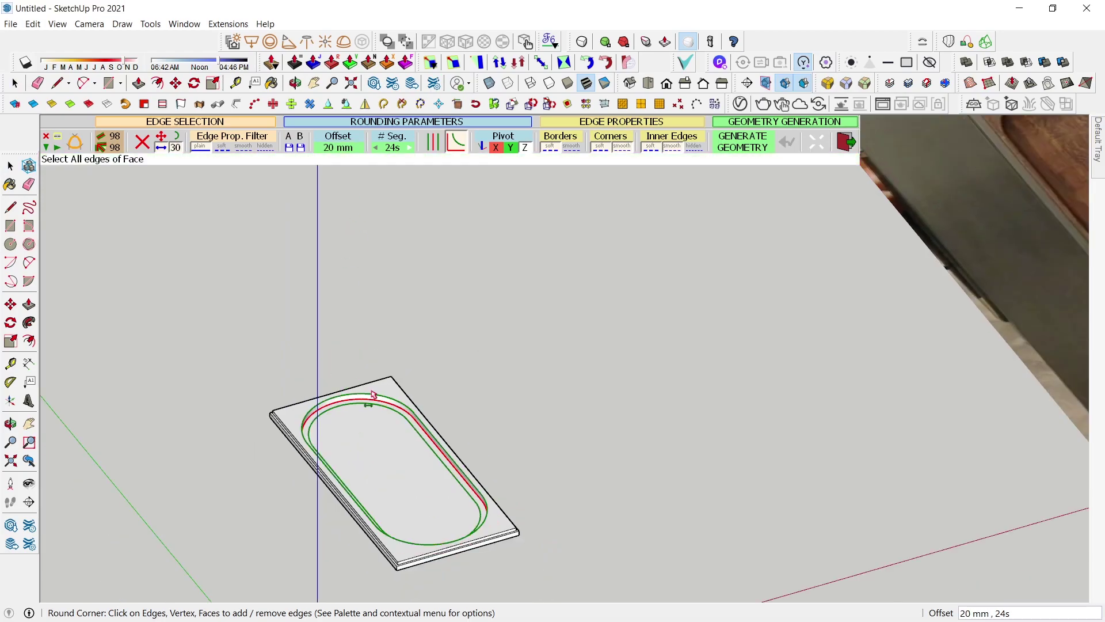
scroll(431, 443, "up", 3)
left_click(601, 381)
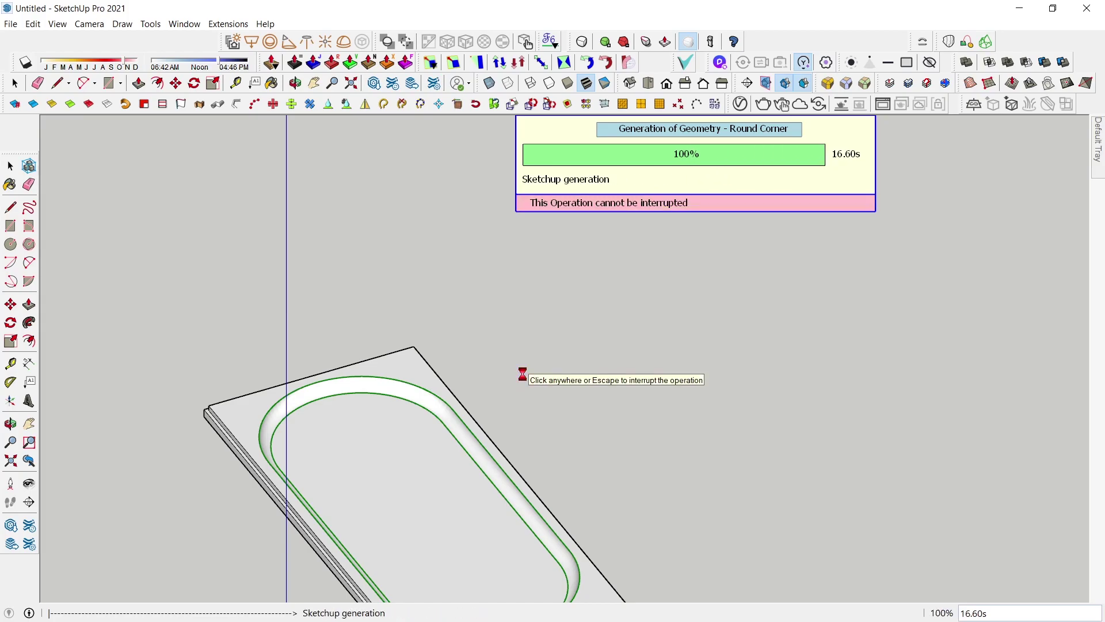
Step: Orbit around the rounded-recess tile and the reference photo to inspect them
scroll(507, 371, "down", 3)
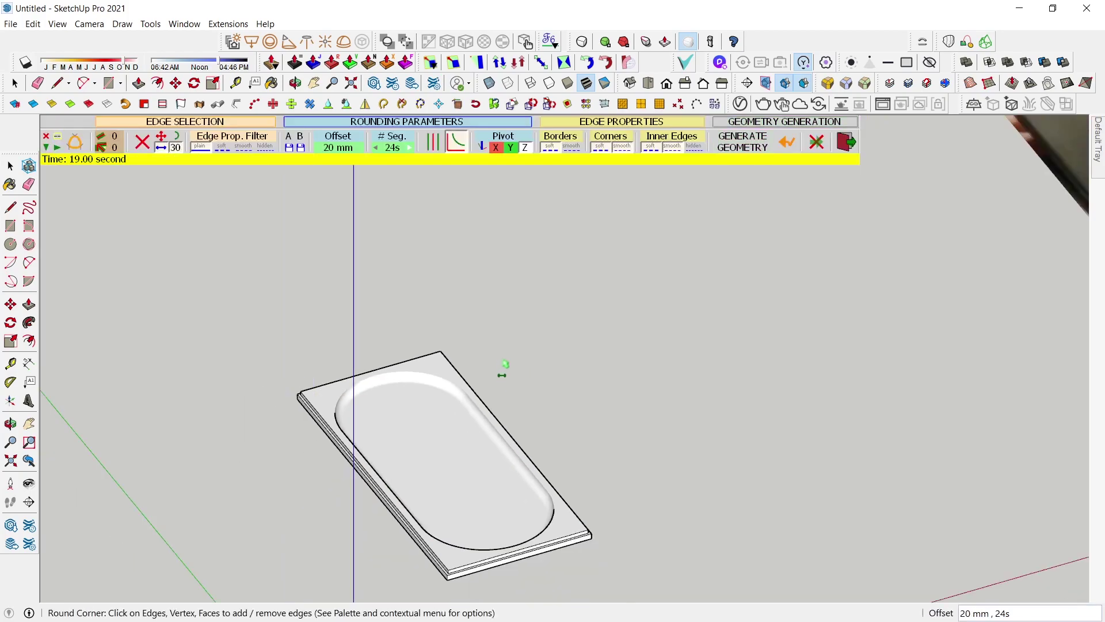
key("space")
scroll(513, 360, "down", 2)
scroll(641, 296, "down", 3)
mouse_move(641, 296)
middle_mouse_down()
mouse_move(613, 330)
mouse_move(395, 330)
middle_mouse_up()
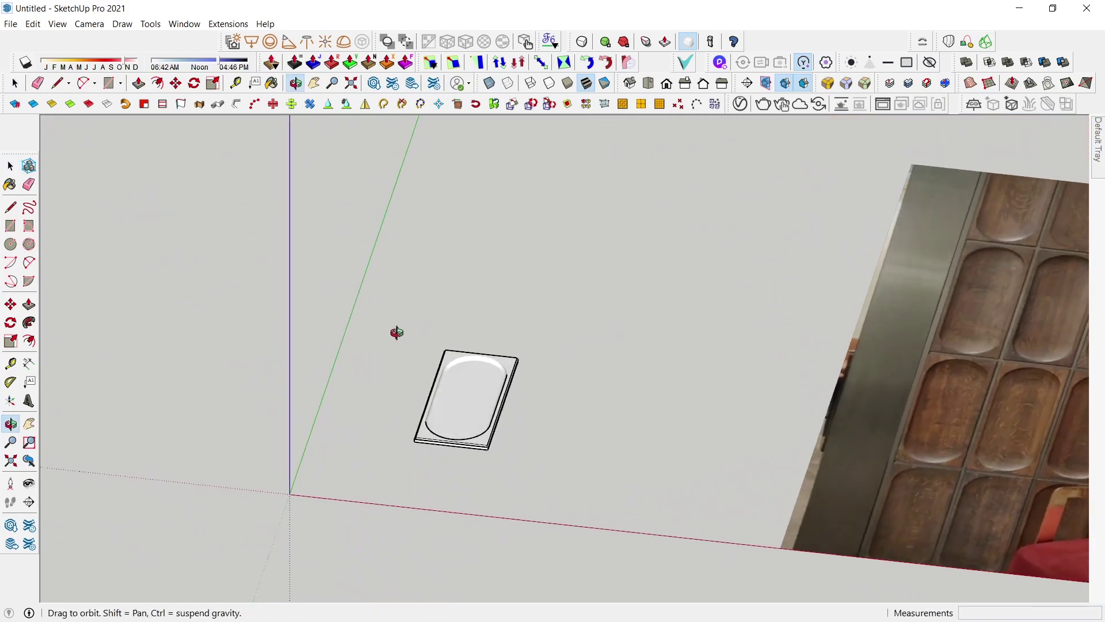
scroll(476, 352, "up", 3)
scroll(491, 393, "up", 3)
mouse_move(491, 393)
middle_mouse_down()
mouse_move(374, 239)
mouse_move(572, 328)
mouse_move(826, 360)
middle_mouse_up()
scroll(791, 359, "down", 3)
scroll(755, 357, "down", 2)
mouse_move(755, 357)
middle_mouse_down("shift")
mouse_move(468, 433)
mouse_move(557, 439)
mouse_move(471, 474)
mouse_move(506, 444)
mouse_move(437, 454)
mouse_move(400, 521)
middle_mouse_up("shift")
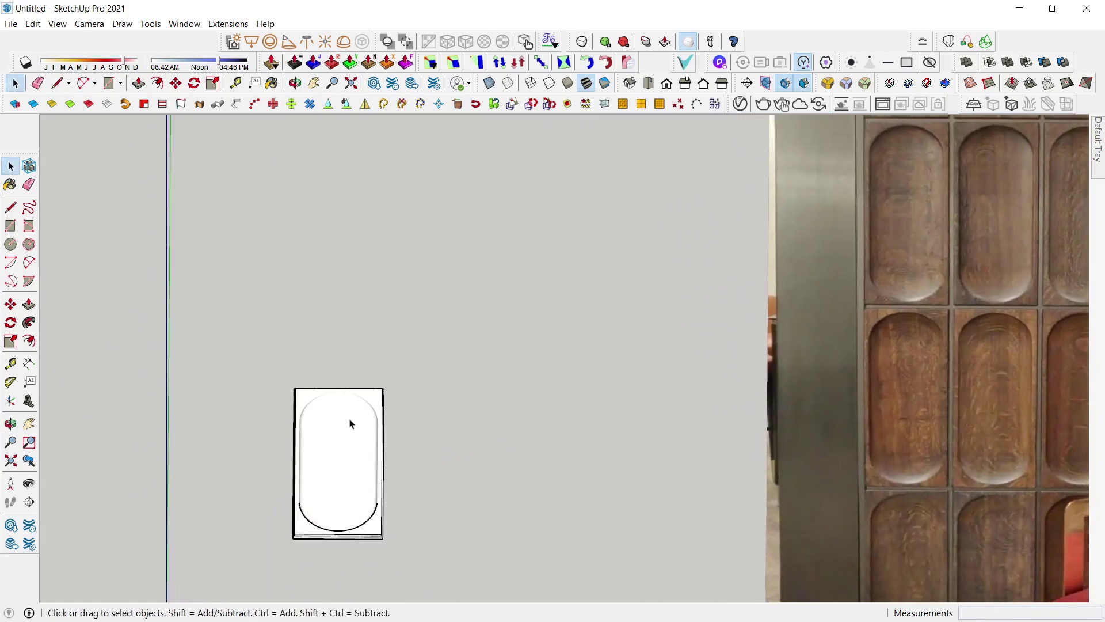
Step: From the top view, select the whole tile and make it a component
key("F3")
double_click(370, 462)
left_click(370, 462)
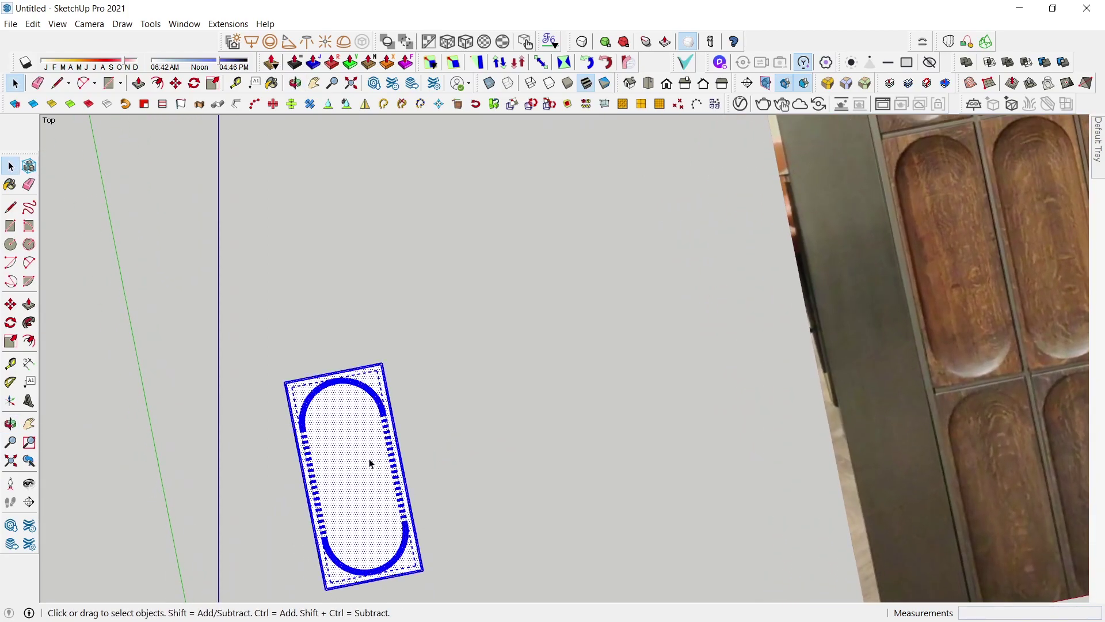
right_click(370, 463)
left_click(472, 140)
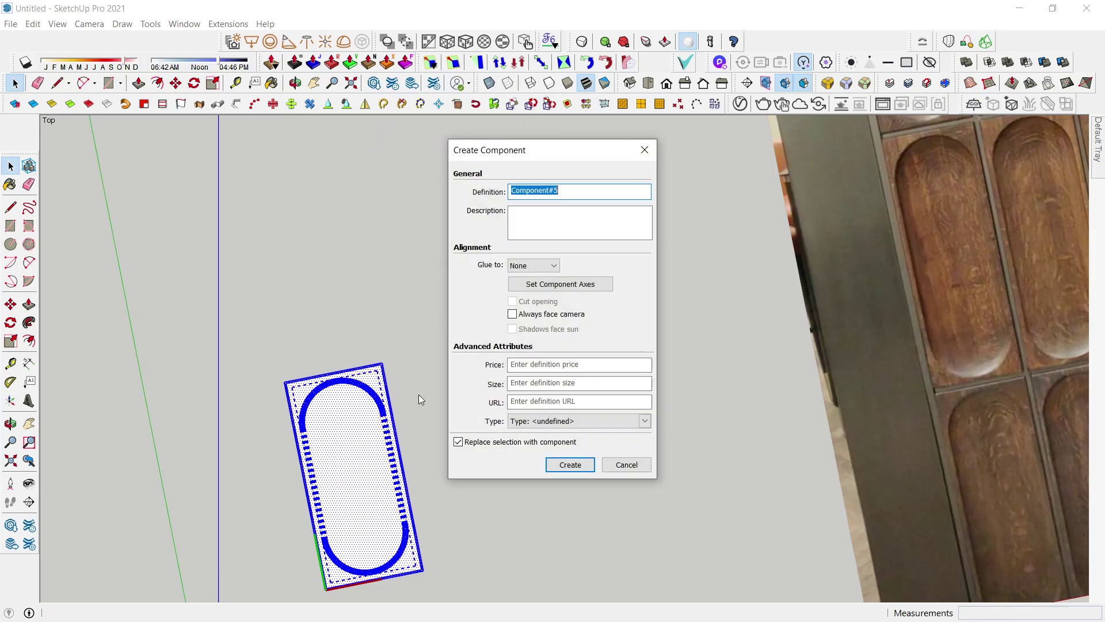
left_click(572, 466)
middle_click_drag(454, 419, 659, 365)
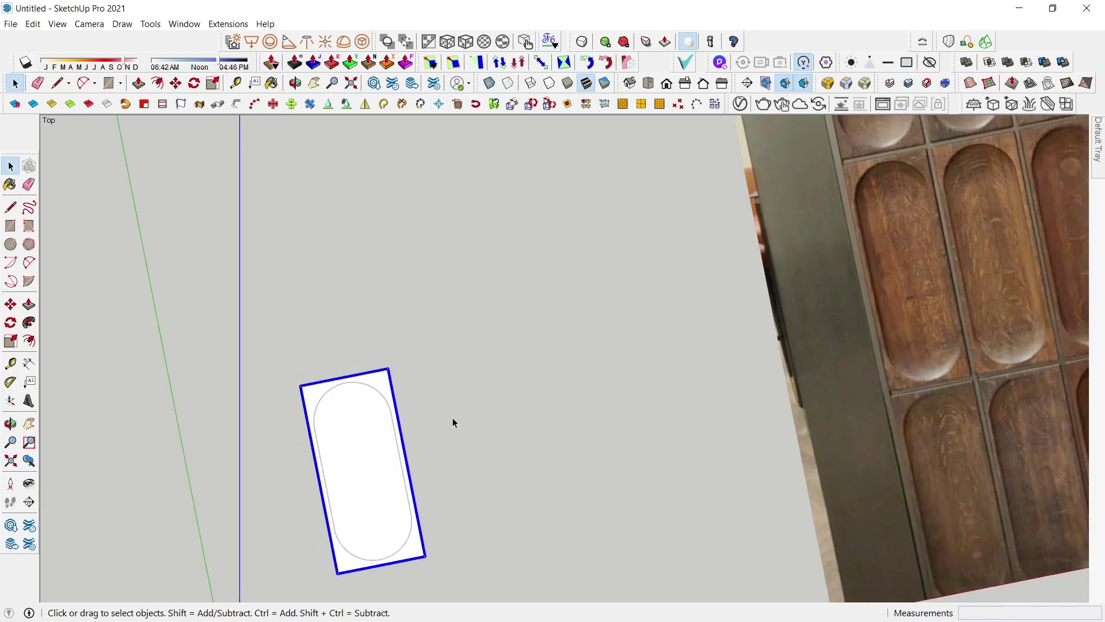
Step: Rotate the tile and reference photo 90° about the red axis so both stand upright
left_click(660, 367, "shift")
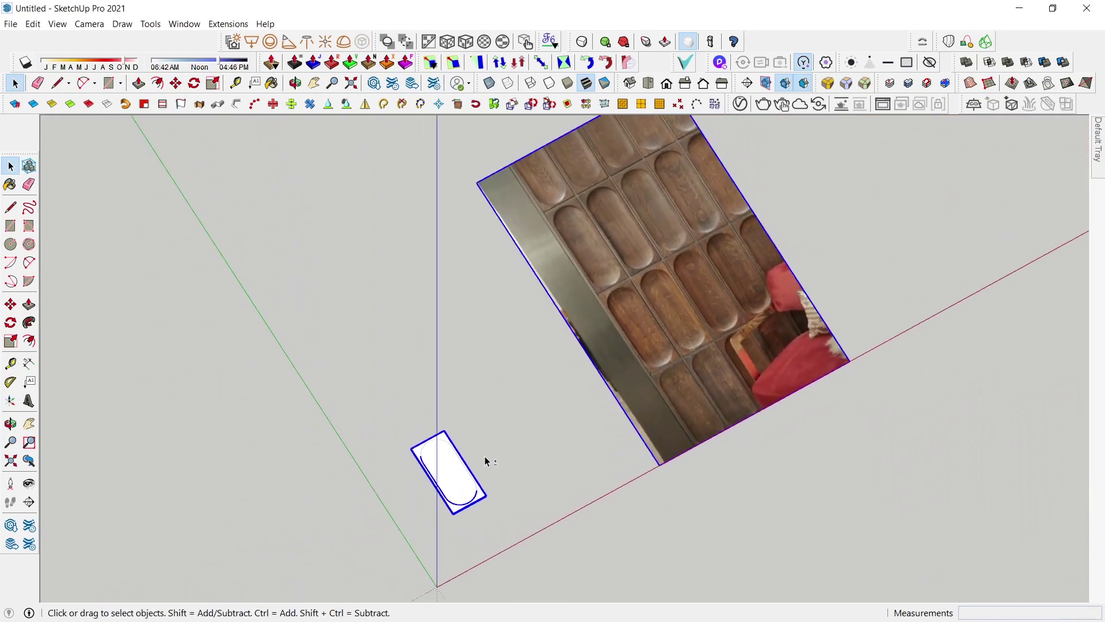
mouse_move(454, 492)
middle_mouse_down()
mouse_move(620, 482)
mouse_move(654, 460)
middle_mouse_up()
key("q")
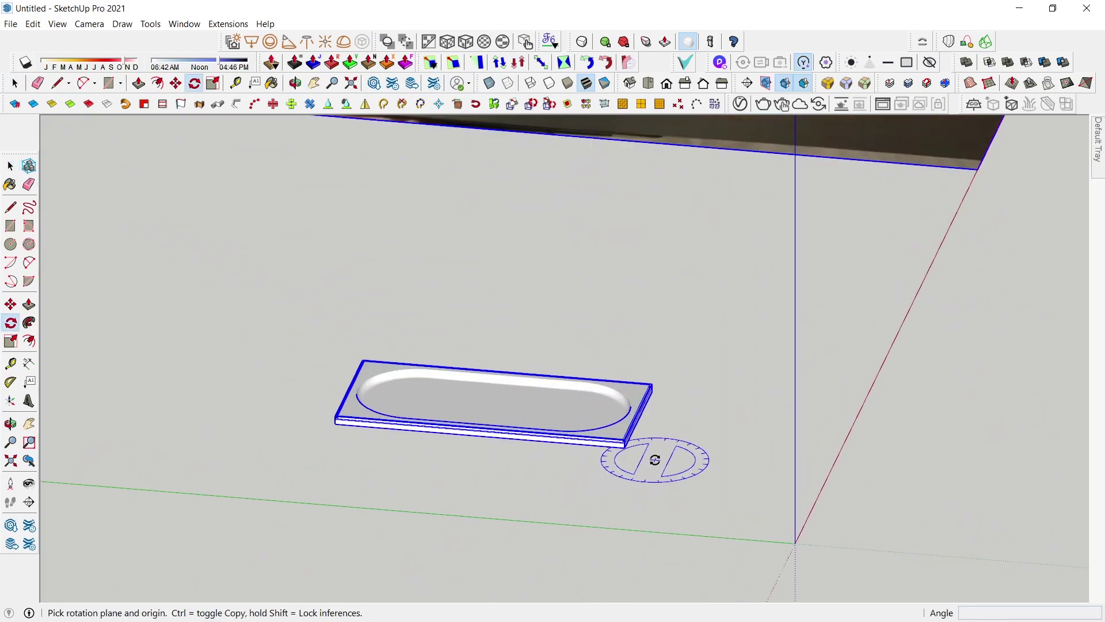
key("Right")
left_click_drag(625, 448, 684, 447)
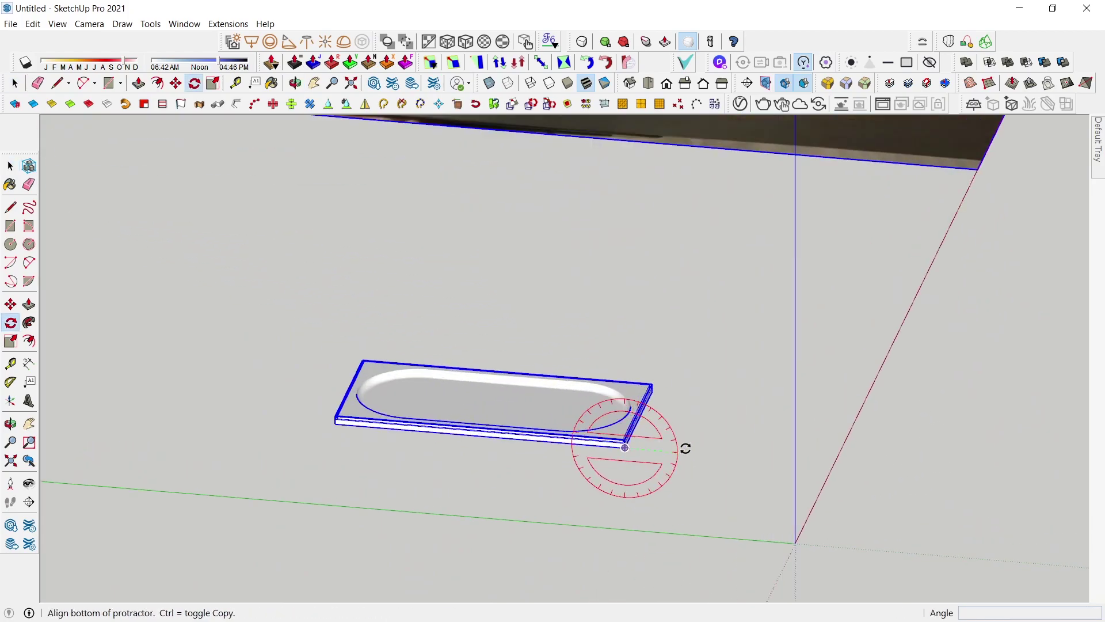
left_click(622, 510)
Step: Orbit and zoom to view the upright tile and photo from the front
mouse_move(822, 446)
middle_mouse_down()
mouse_move(404, 384)
mouse_move(658, 395)
mouse_move(567, 429)
middle_mouse_up()
key("space")
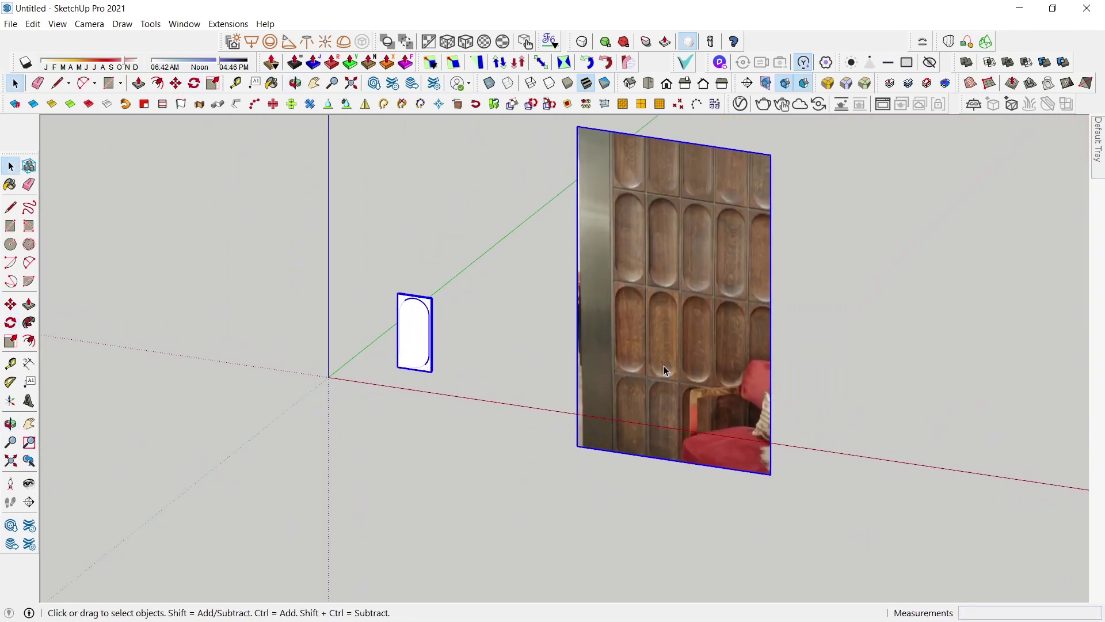
mouse_move(664, 365)
middle_mouse_down()
mouse_move(397, 317)
mouse_move(392, 330)
middle_mouse_up()
scroll(392, 330, "up", 3)
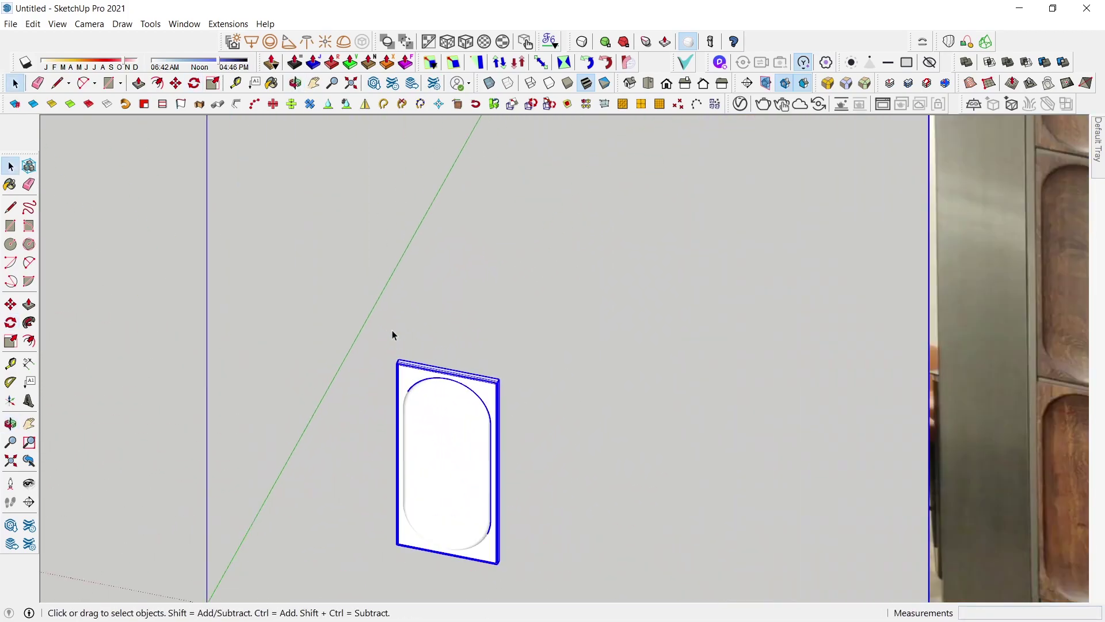
scroll(402, 353, "up", 3)
scroll(405, 357, "up", 2)
Step: Copy the recessed tile with Move and Ctrl so the copy sits beside the first tile
key("m")
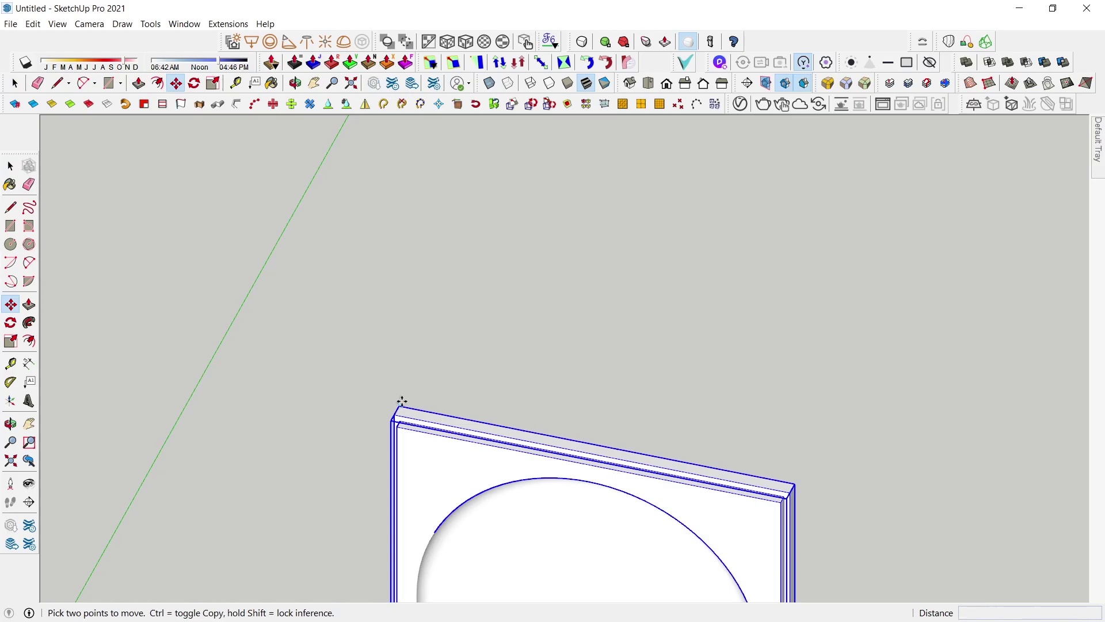
left_click(401, 401)
key("ctrl")
left_click(795, 483)
scroll(590, 360, "down", 3)
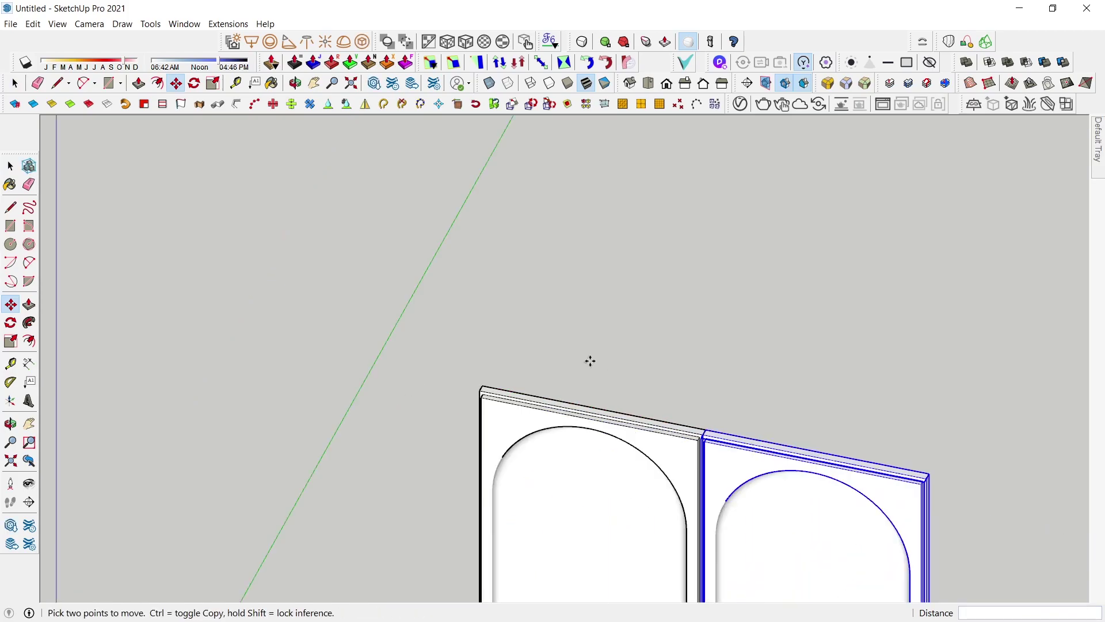
scroll(565, 348, "down", 3)
scroll(587, 323, "down", 3)
middle_click_drag(592, 310, 562, 348)
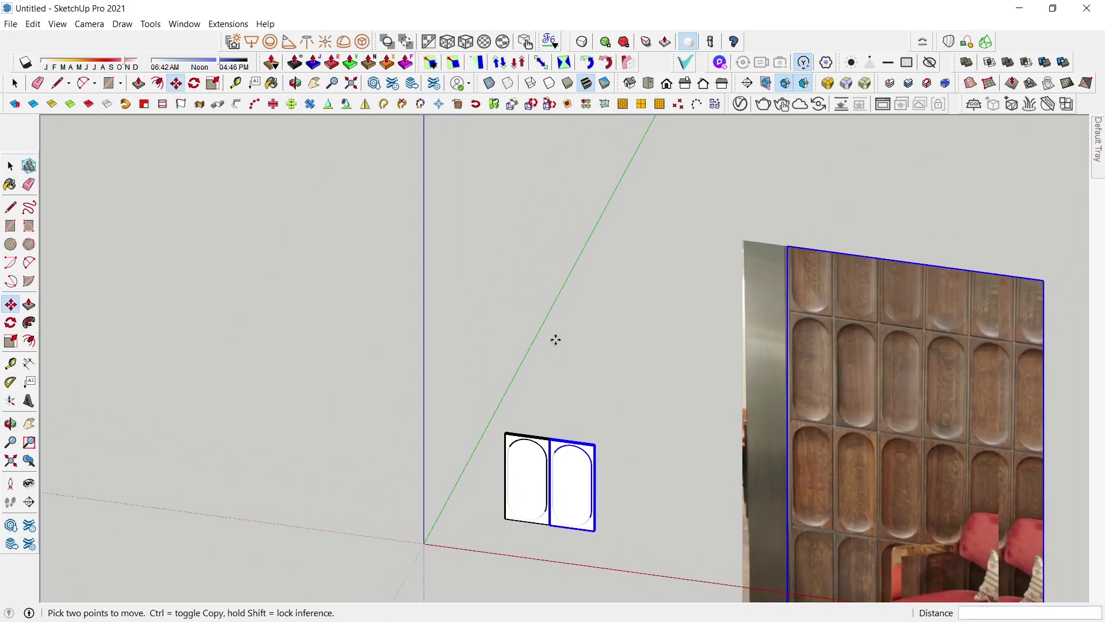
Step: Array the tile copy with 5x to form a row of six tiles
type("4x")
key("Return")
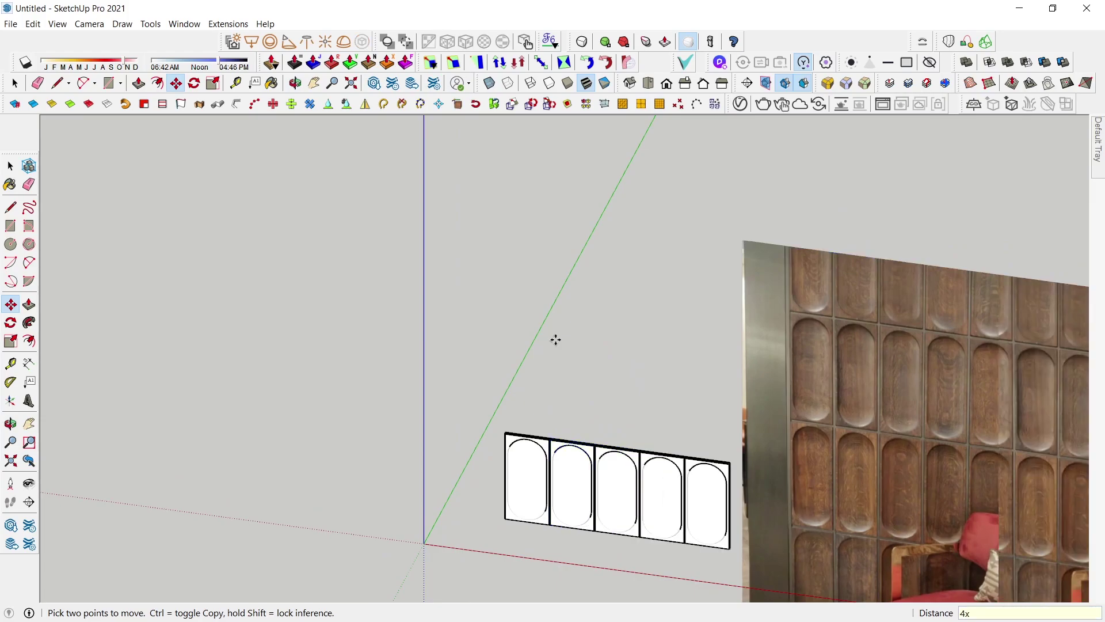
type("5x")
key("Return")
Step: Delete the two duplicate reference photos
scroll(555, 340, "down", 2)
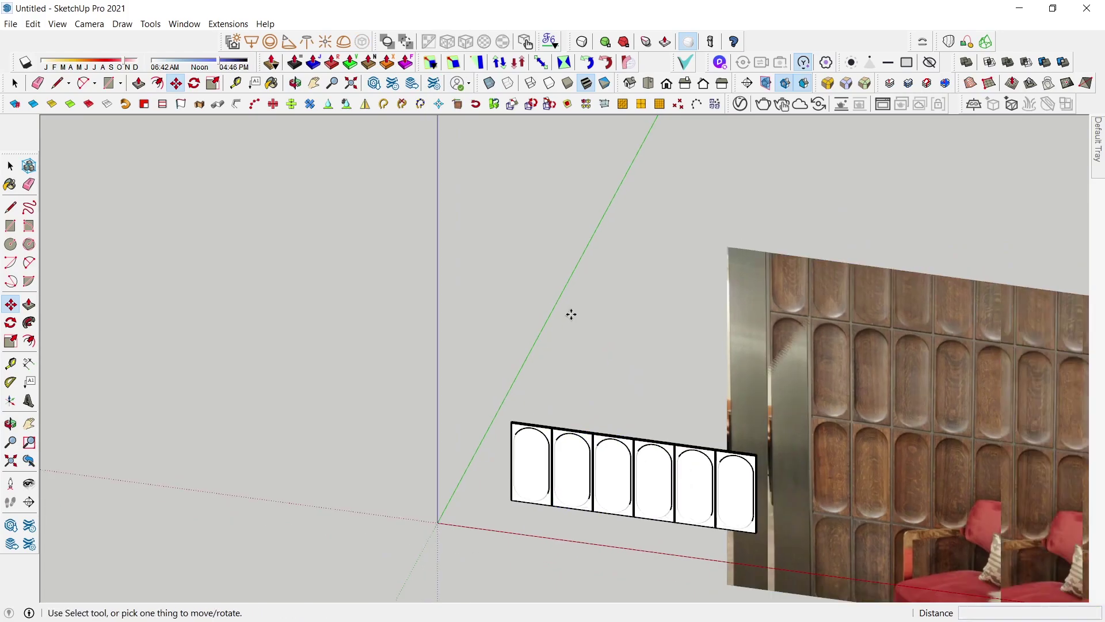
scroll(633, 328, "down", 2)
key("space")
left_click(736, 352)
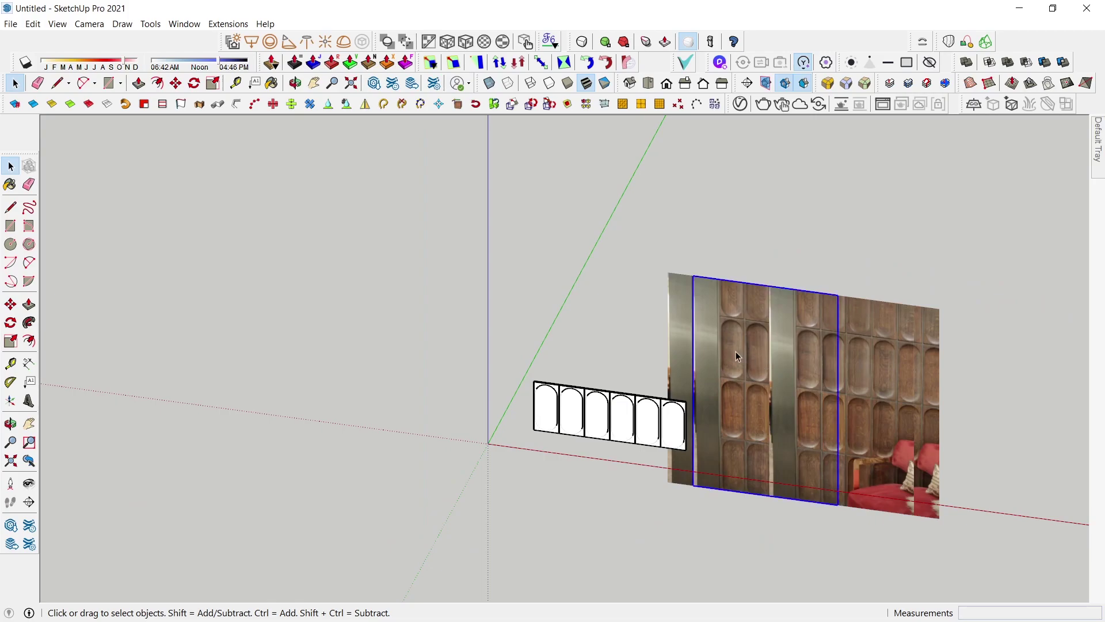
key("Delete")
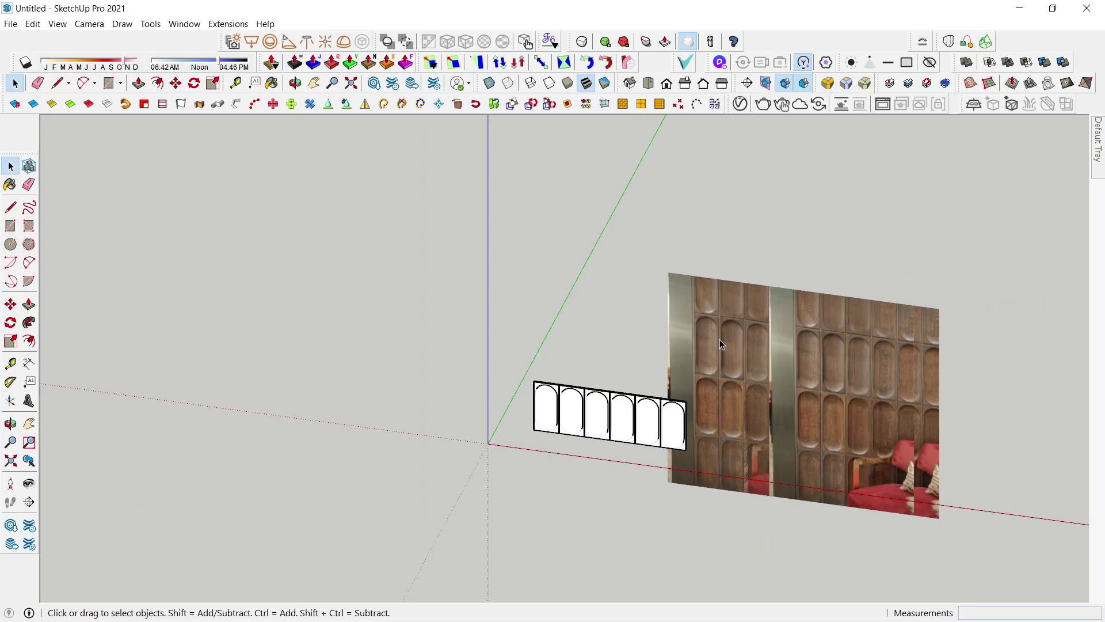
left_click(707, 352)
key("Delete")
Step: Window-select the entire row of six tiles
scroll(748, 379, "up", 2)
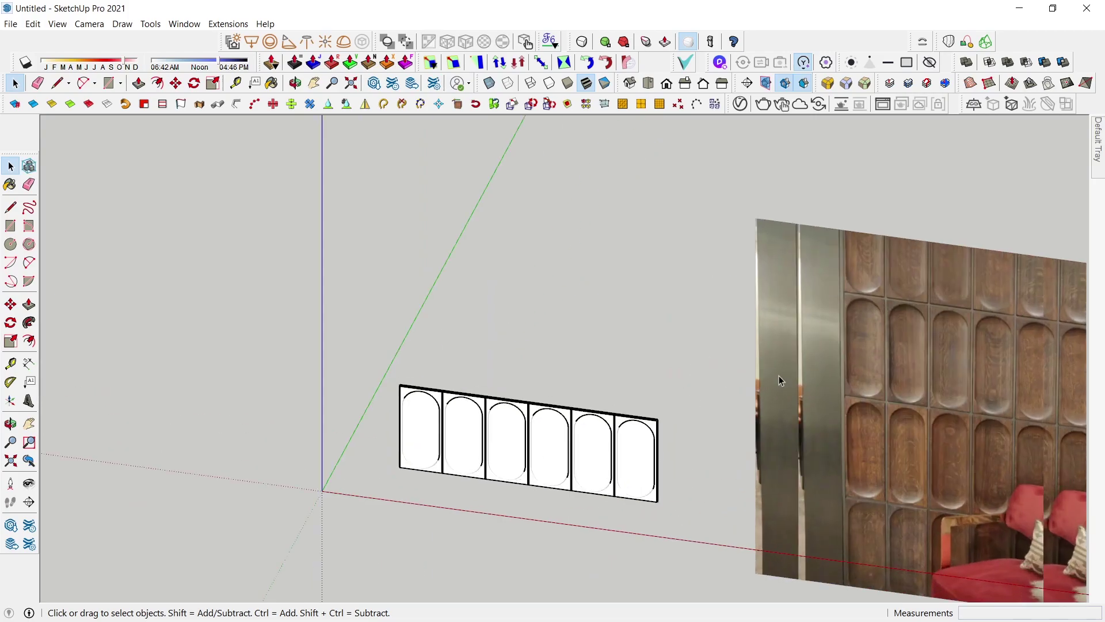
left_click(782, 377)
left_click(742, 383)
scroll(730, 385, "up", 1)
scroll(731, 384, "up", 1)
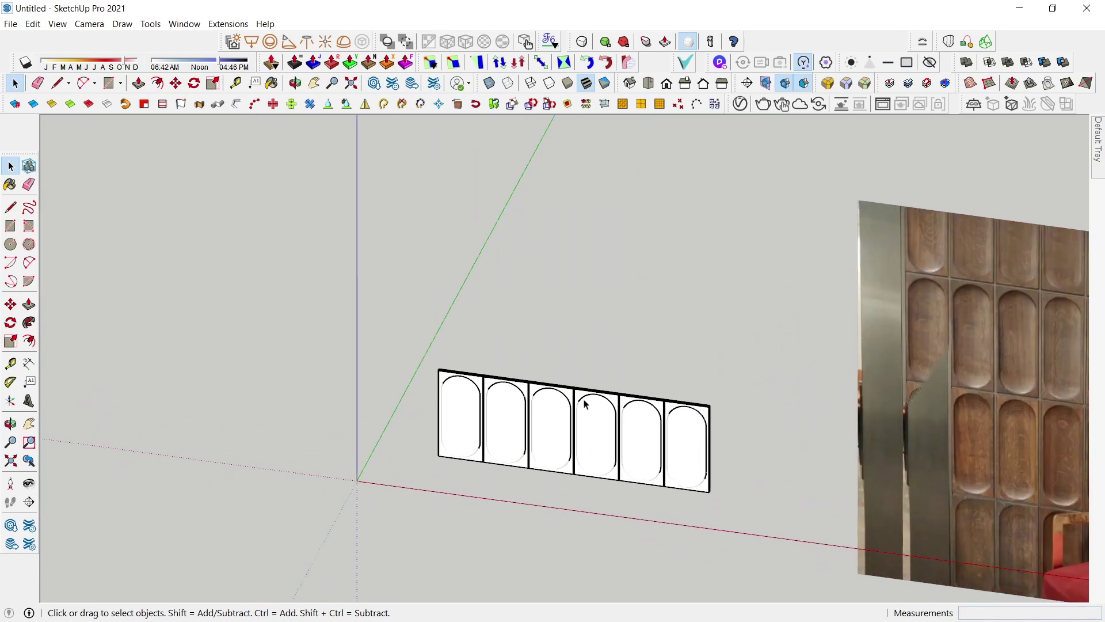
left_click_drag(359, 312, 726, 539)
scroll(733, 489, "up", 4)
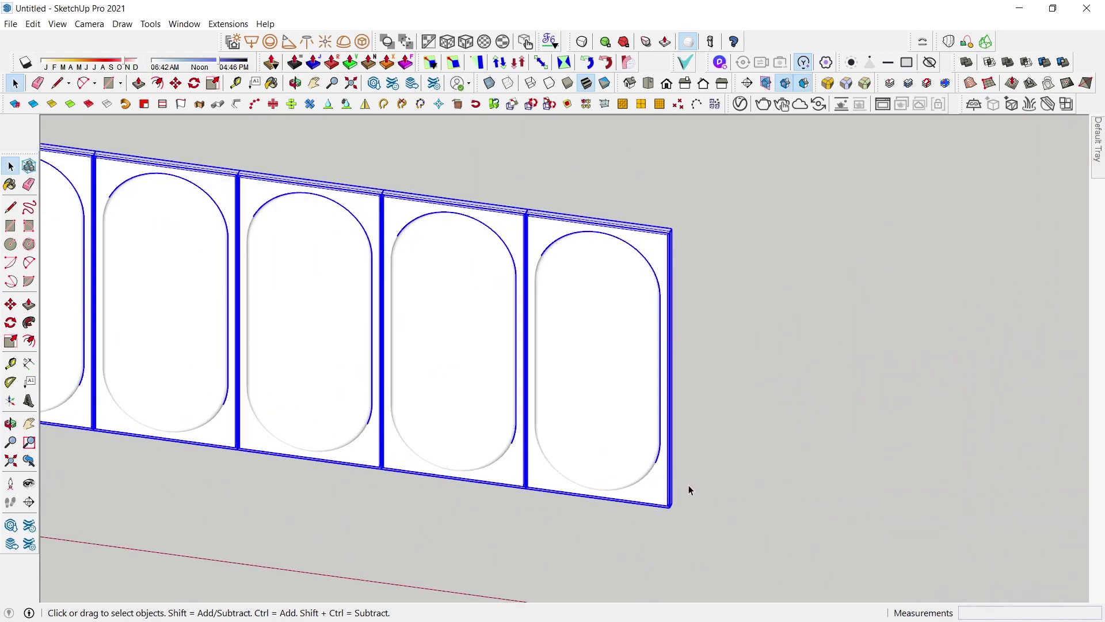
scroll(689, 485, "up", 3)
scroll(645, 518, "up", 2)
scroll(641, 536, "up", 2)
Step: Copy the tile row with Move and Ctrl onto the top of the first row
key("m")
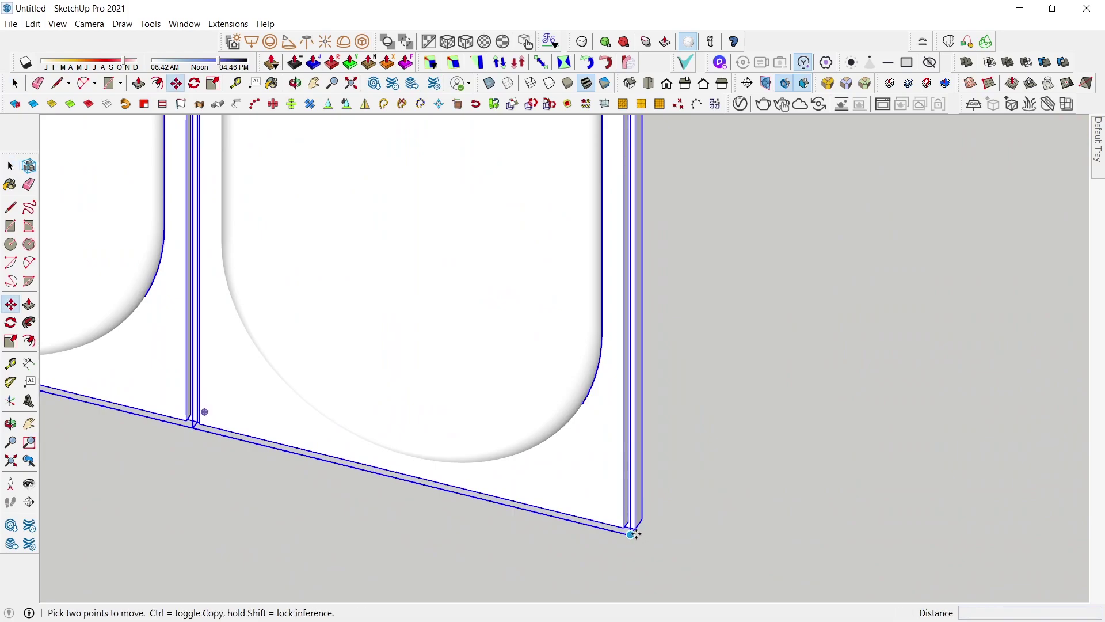
left_click(636, 529)
key("ctrl")
middle_click_drag(636, 529, 636, 390)
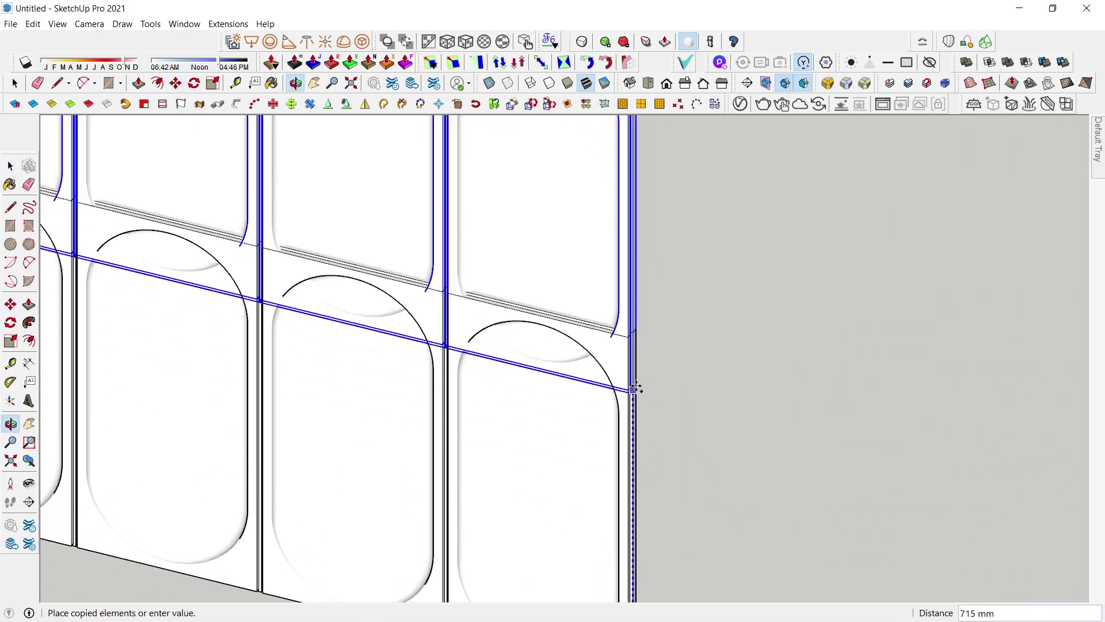
scroll(633, 357, "up", 3)
left_click(632, 321)
scroll(627, 345, "down", 2)
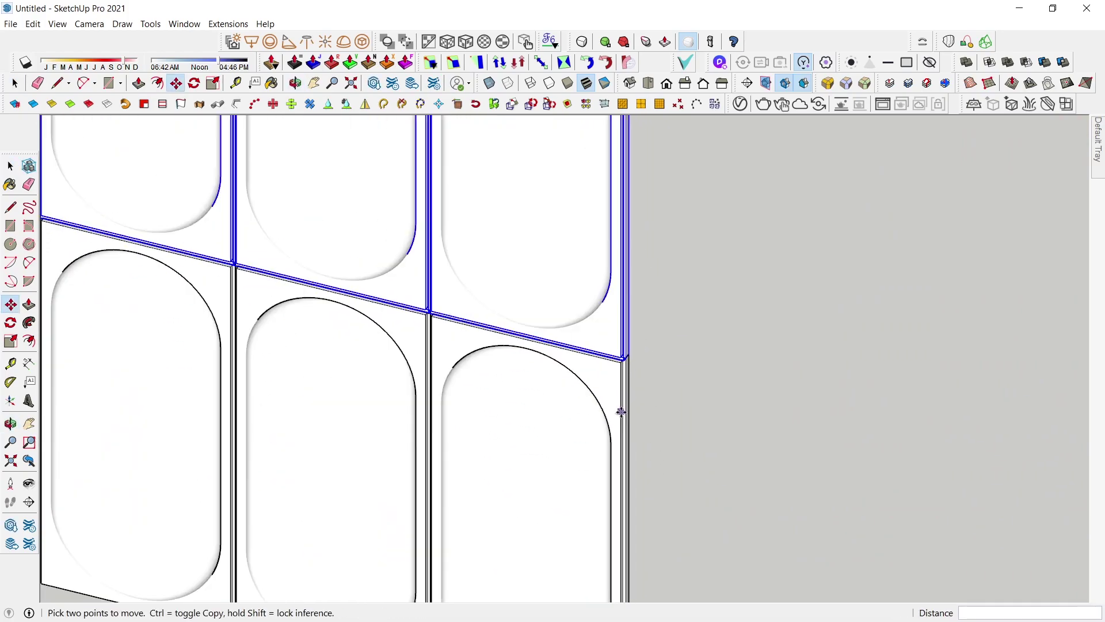
scroll(550, 417, "down", 4)
scroll(555, 434, "down", 2)
scroll(564, 441, "down", 2)
middle_click_drag(564, 440, 600, 298)
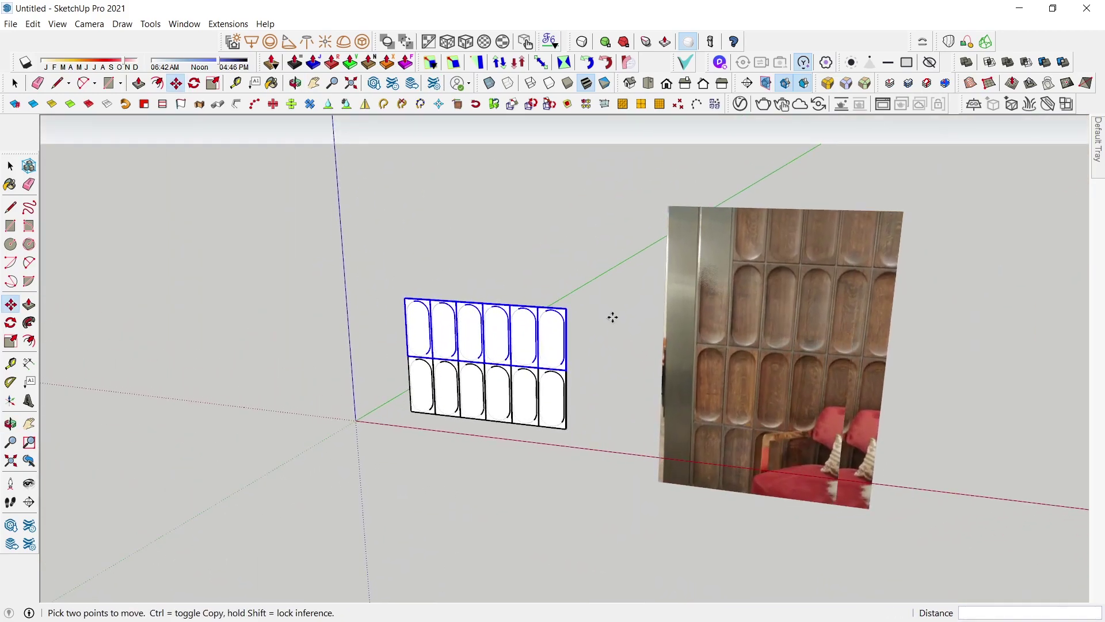
Step: Multiply the stacked row copies until the wall has four rows of six tiles
key("Return")
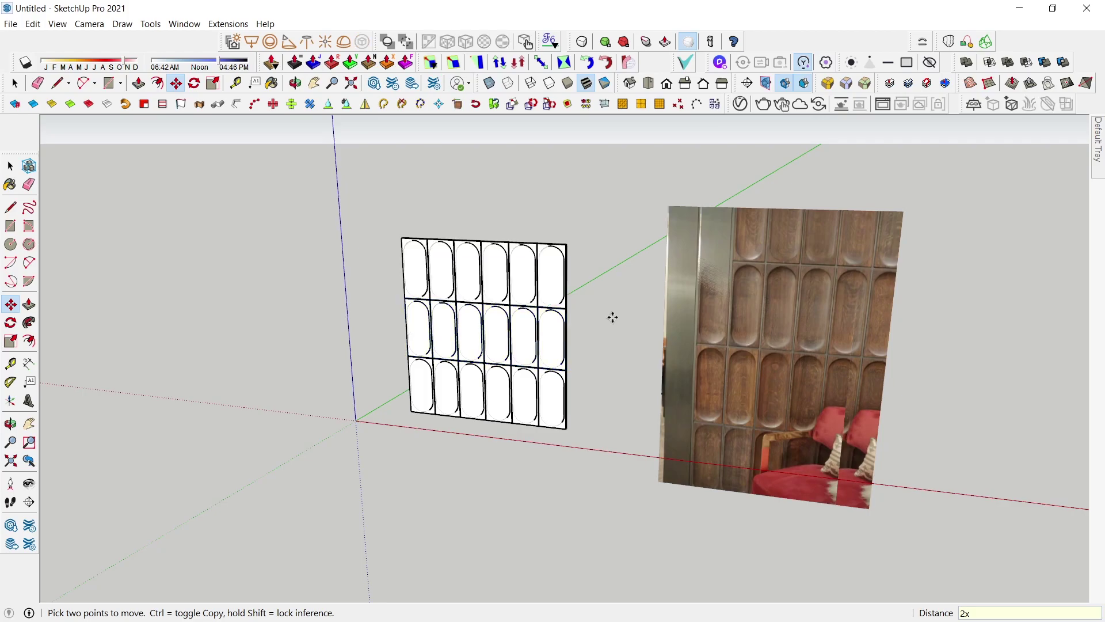
type("4x")
key("Return")
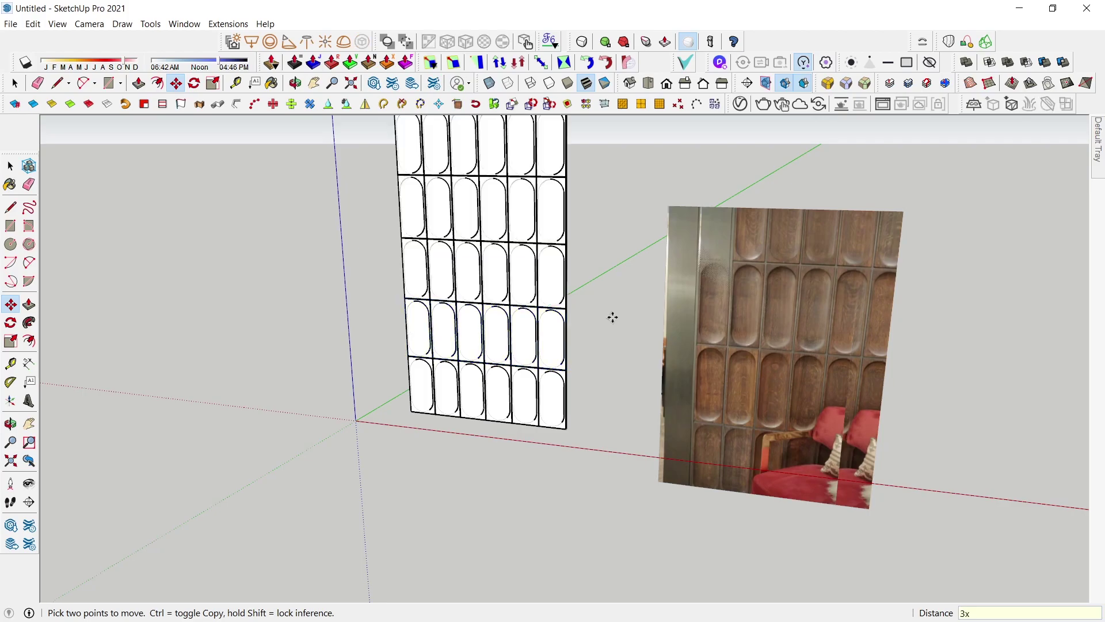
key("Return")
Step: Delete the front duplicate reference photo
key("space")
left_click(682, 295)
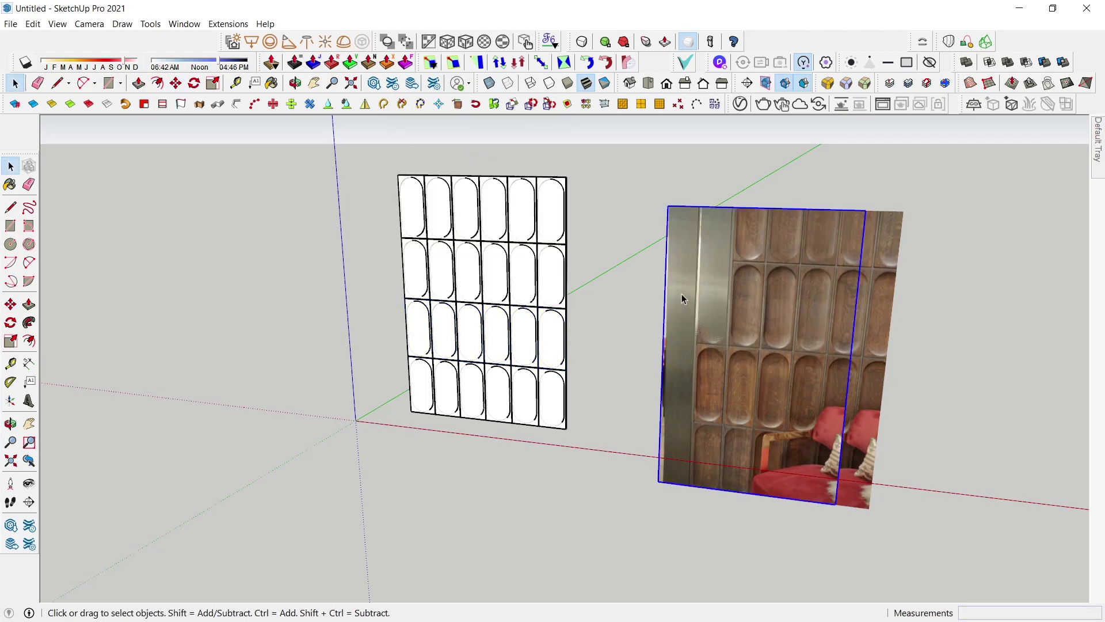
key("Delete")
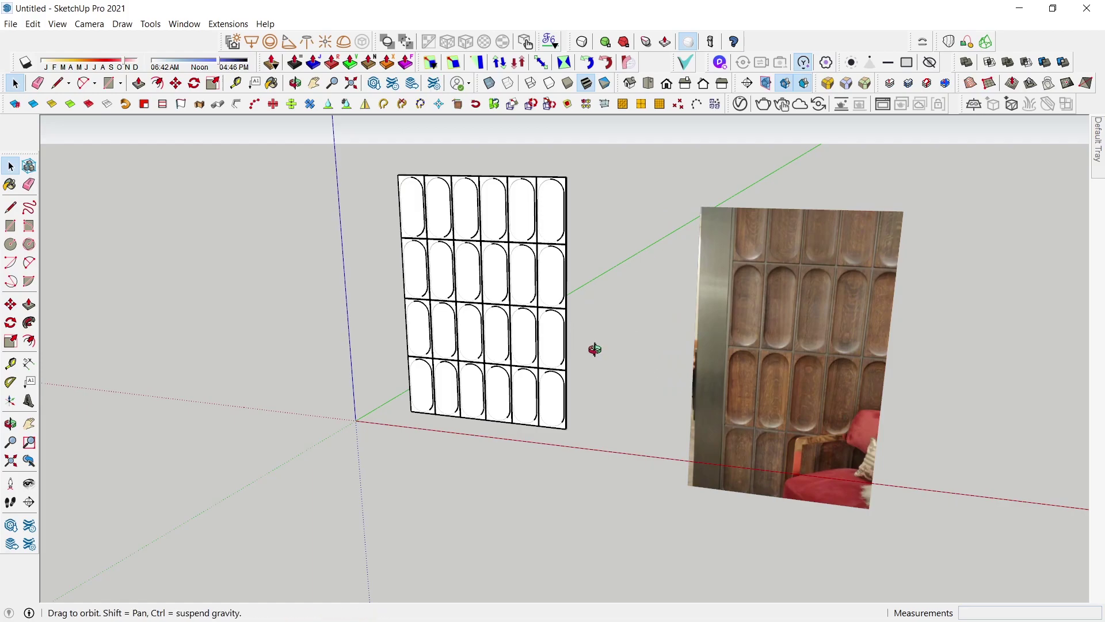
mouse_move(589, 349)
middle_mouse_down()
mouse_move(683, 321)
mouse_move(551, 386)
middle_mouse_up()
scroll(551, 385, "down", 3)
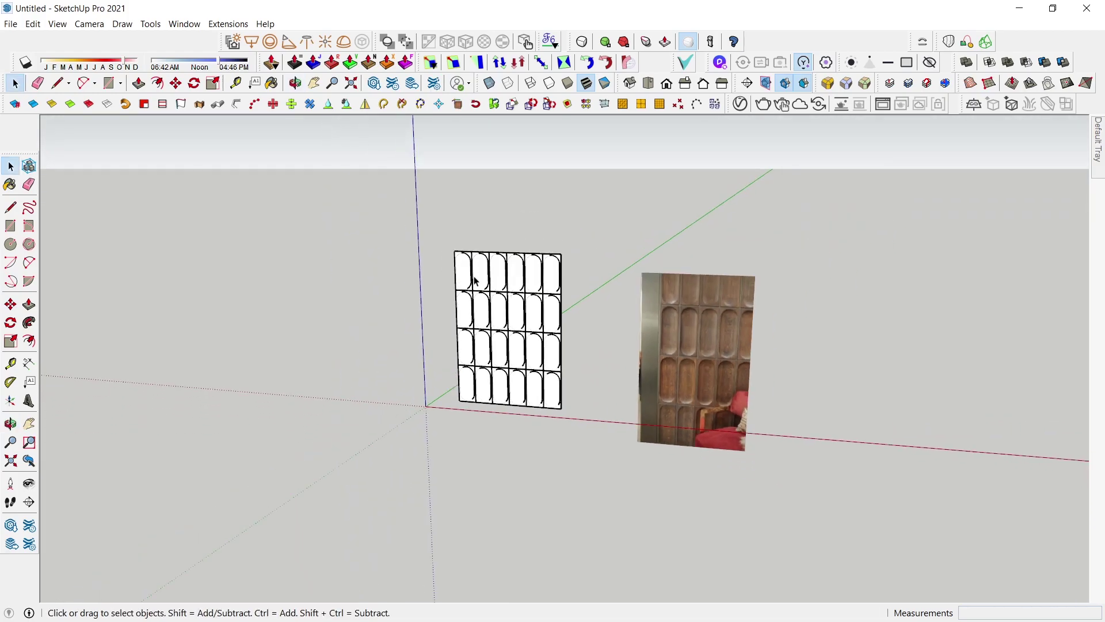
Step: Make the 24-tile grid one group via right-click Make Group, then select the reference photo
left_click(525, 348)
right_click(527, 349)
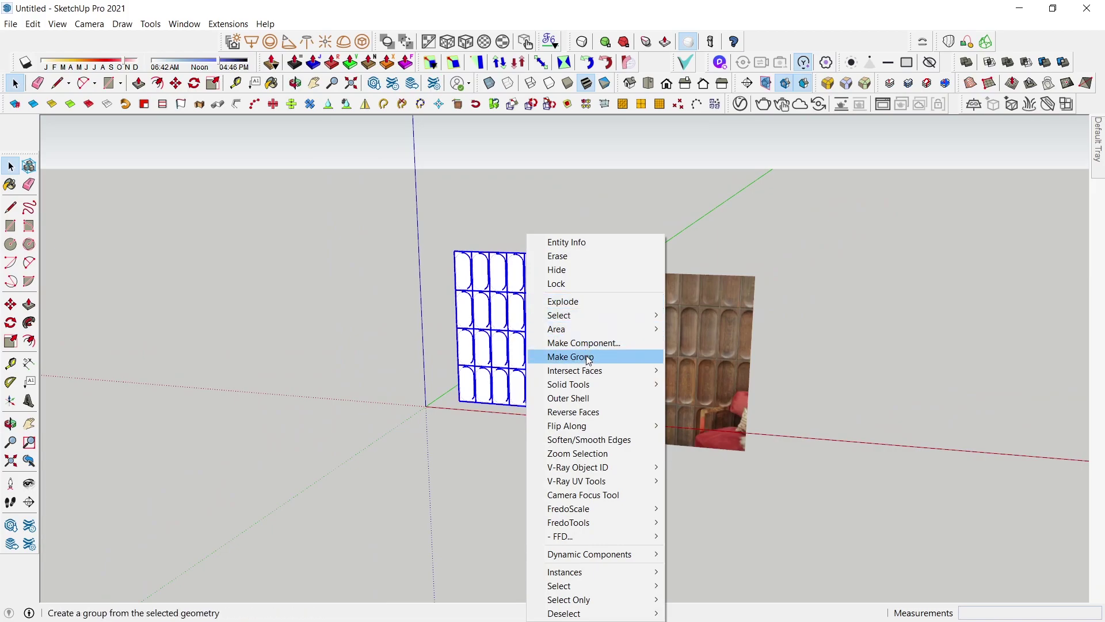
left_click(588, 358)
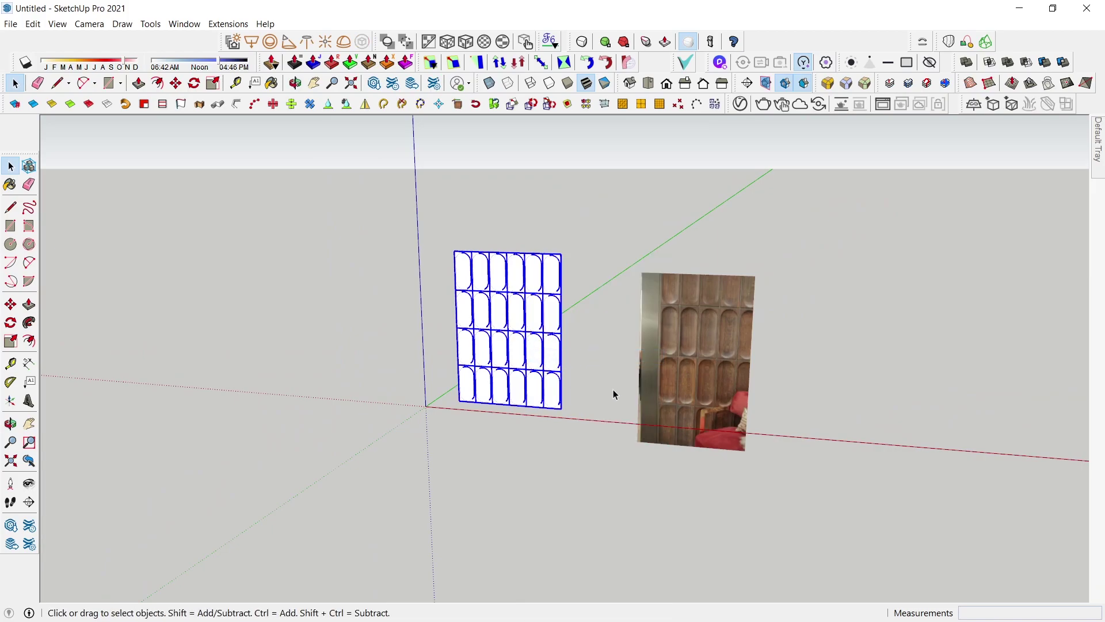
scroll(662, 392, "up", 3)
scroll(773, 396, "up", 2)
scroll(696, 417, "down", 1)
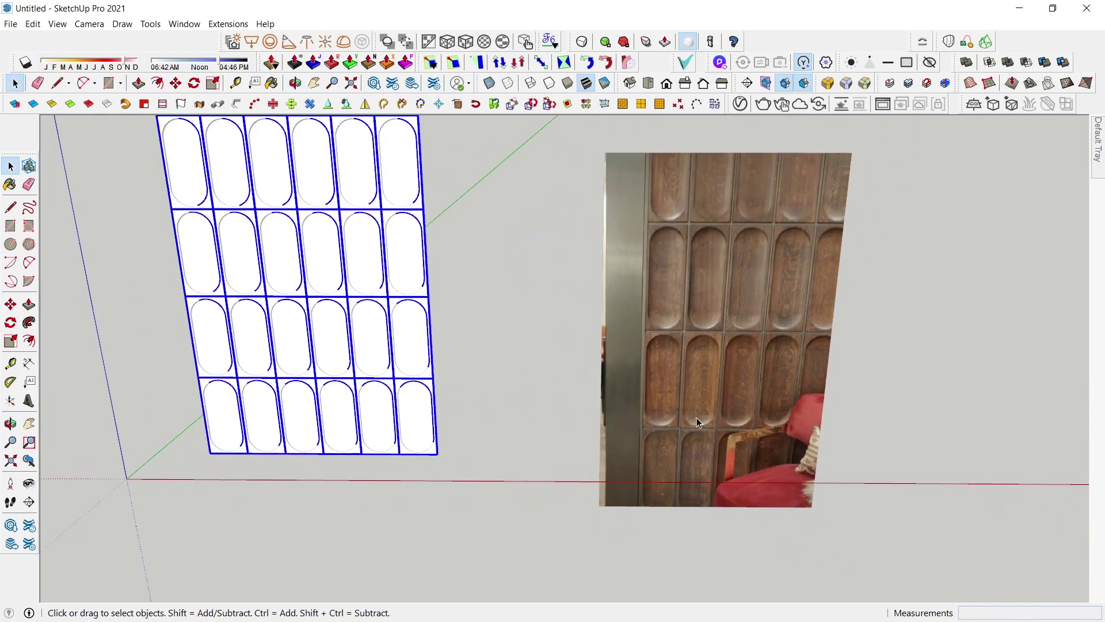
left_click(696, 416)
Step: Move the reference photo right beside the tile grid and face both panels head-on
key("m")
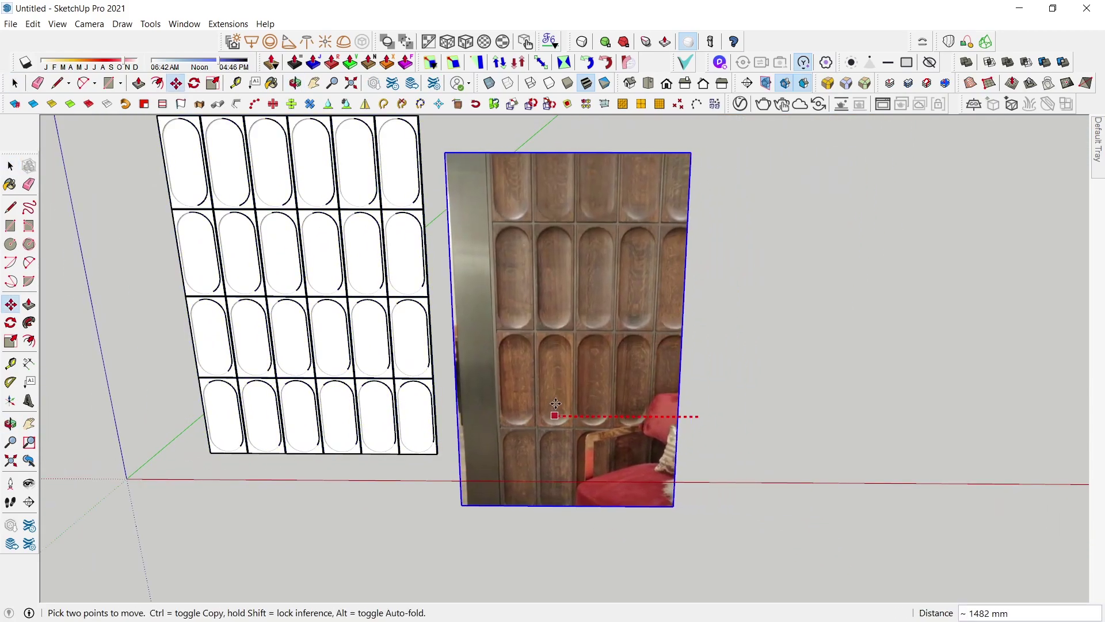
middle_click_drag(555, 404, 555, 444)
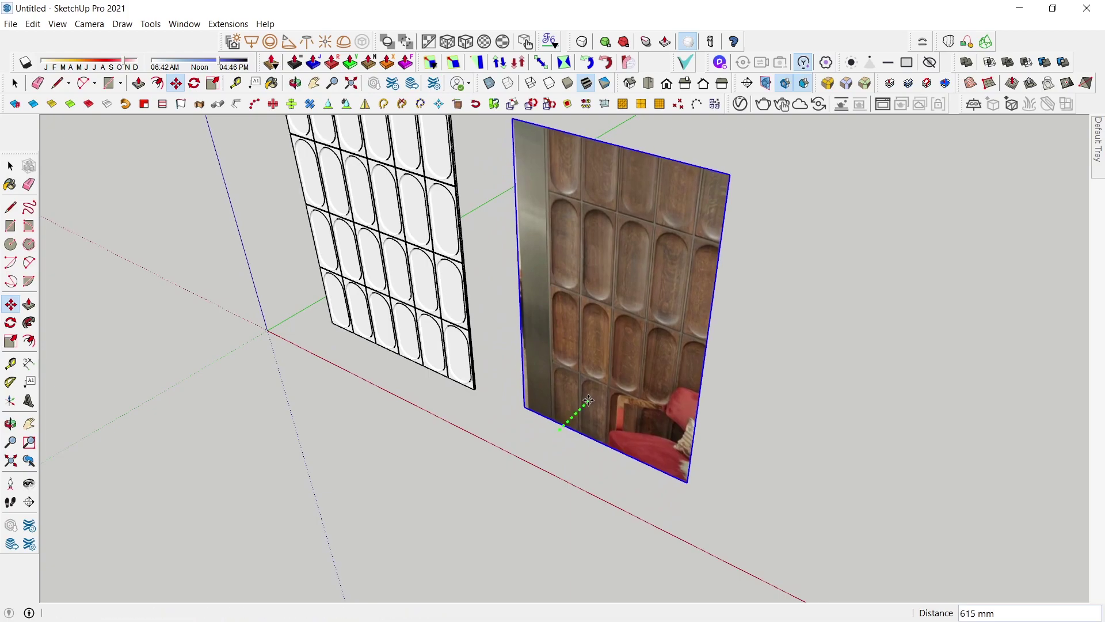
left_click(588, 400)
middle_click_drag(588, 400, 513, 485)
scroll(494, 440, "up", 3)
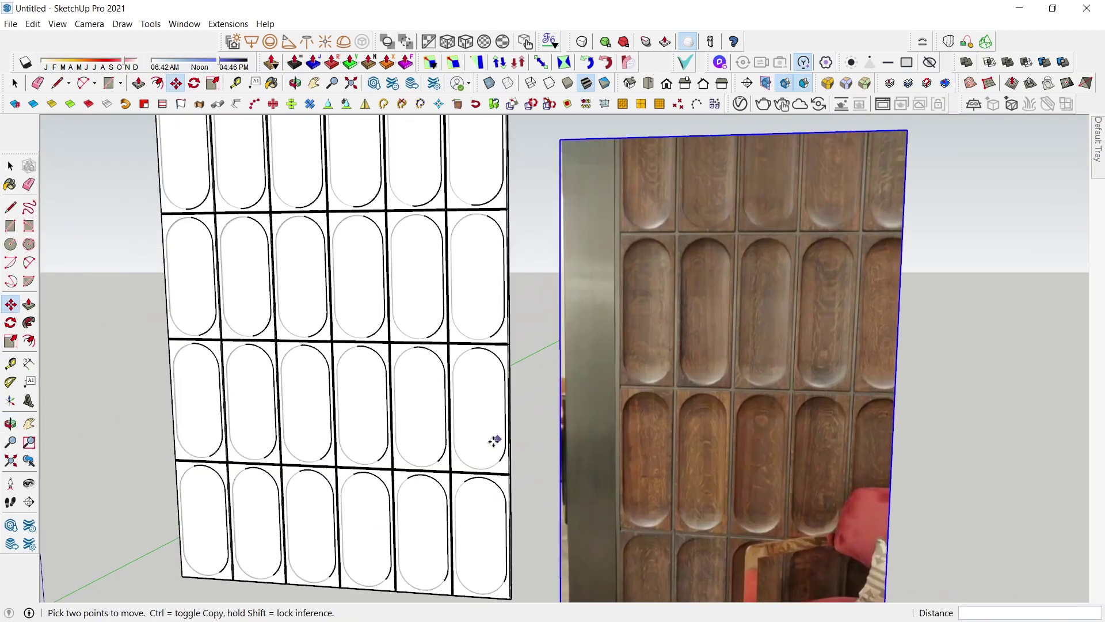
scroll(494, 440, "up", 3)
Step: Select the whole tile pattern by double-clicking a tile in the group
key("space")
left_click(494, 439)
double_click(493, 438)
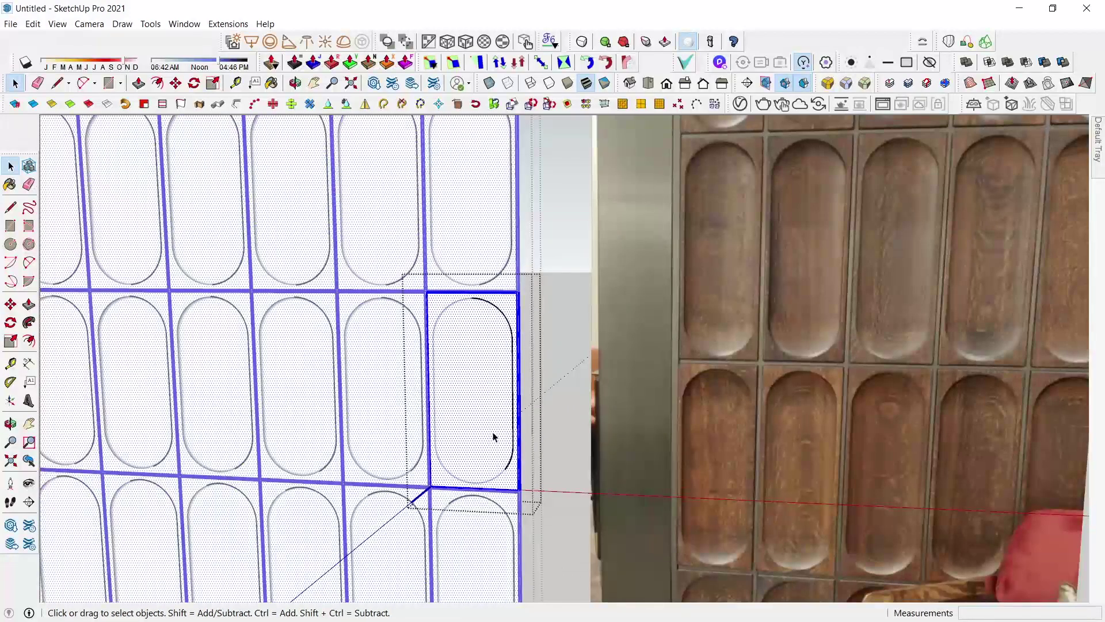
Step: Browse the V-Ray Asset Editor's Wood & Laminate library to find Veneer B01
left_click(740, 104)
scroll(319, 305, "down", 2)
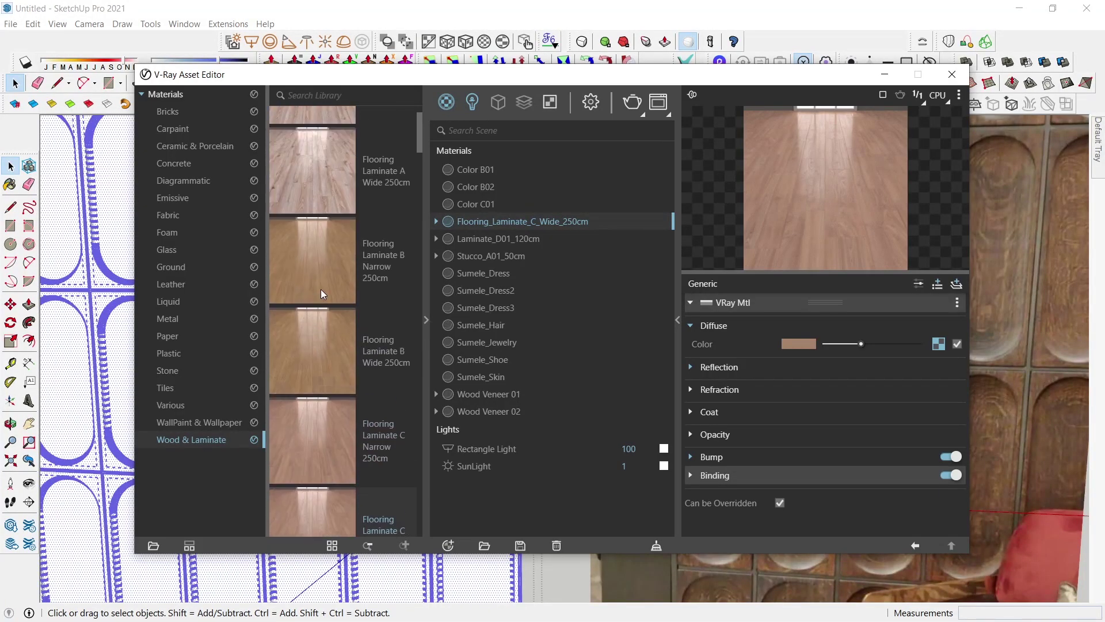
scroll(320, 289, "down", 2)
scroll(320, 288, "down", 2)
scroll(320, 284, "down", 2)
scroll(321, 284, "down", 3)
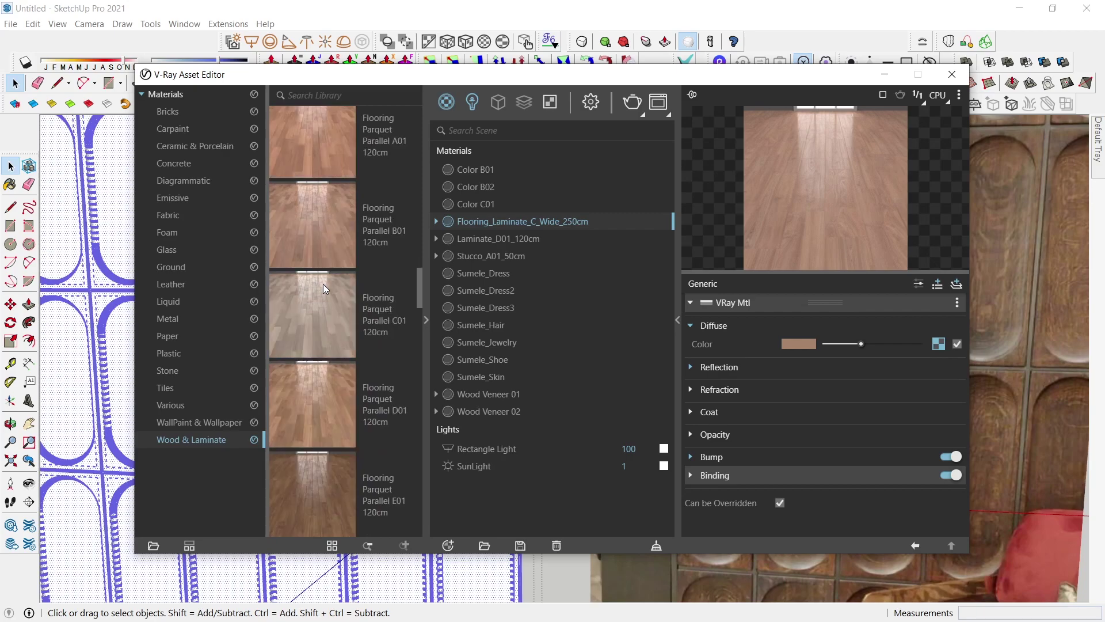
scroll(323, 284, "down", 2)
scroll(323, 285, "down", 2)
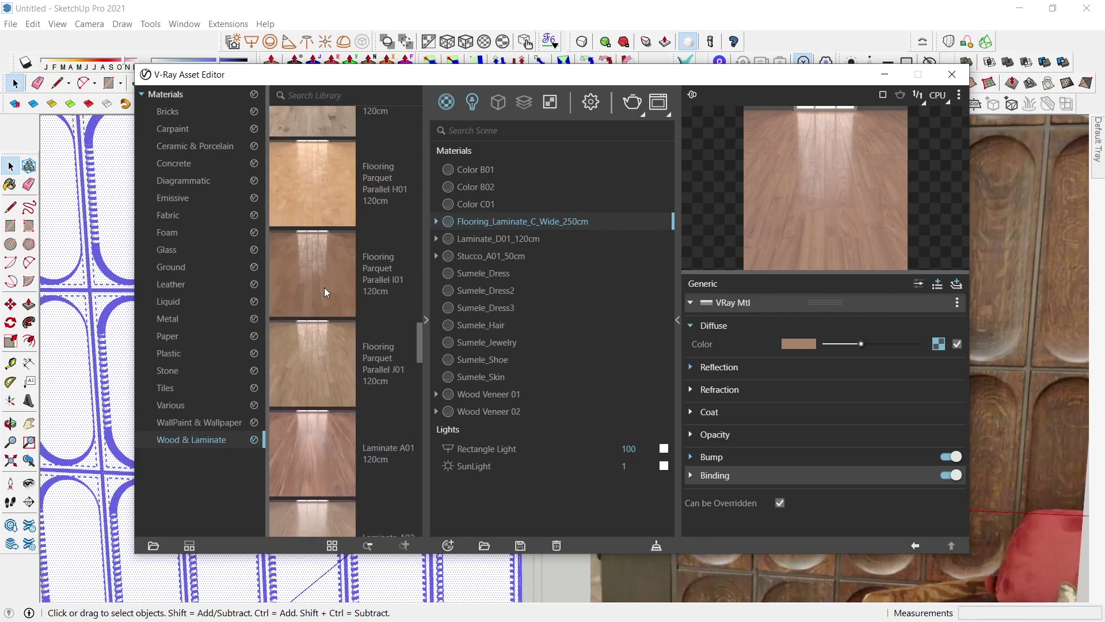
scroll(329, 313, "down", 2)
scroll(330, 328, "down", 2)
scroll(329, 334, "up", 4)
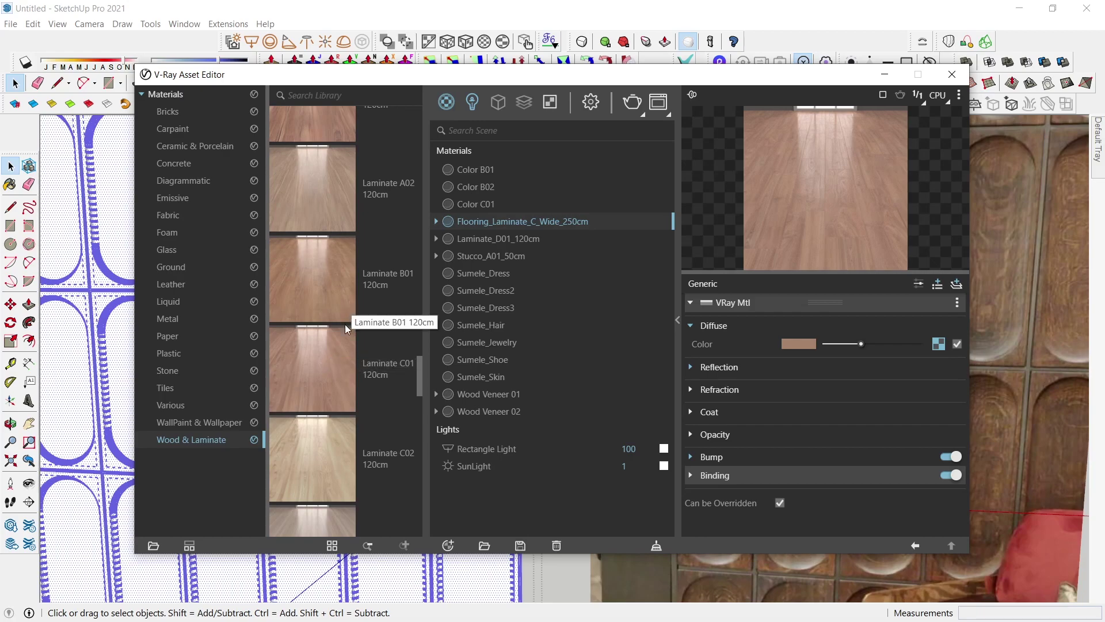
scroll(344, 324, "down", 5)
scroll(344, 324, "down", 5)
scroll(344, 325, "up", 2)
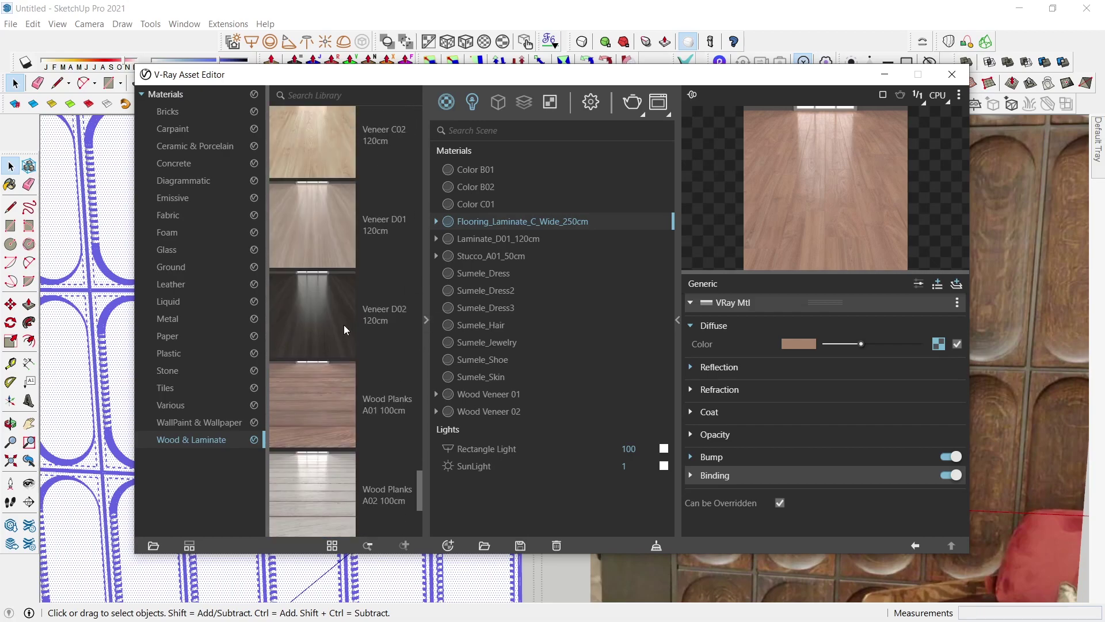
scroll(344, 325, "up", 2)
scroll(343, 324, "up", 1)
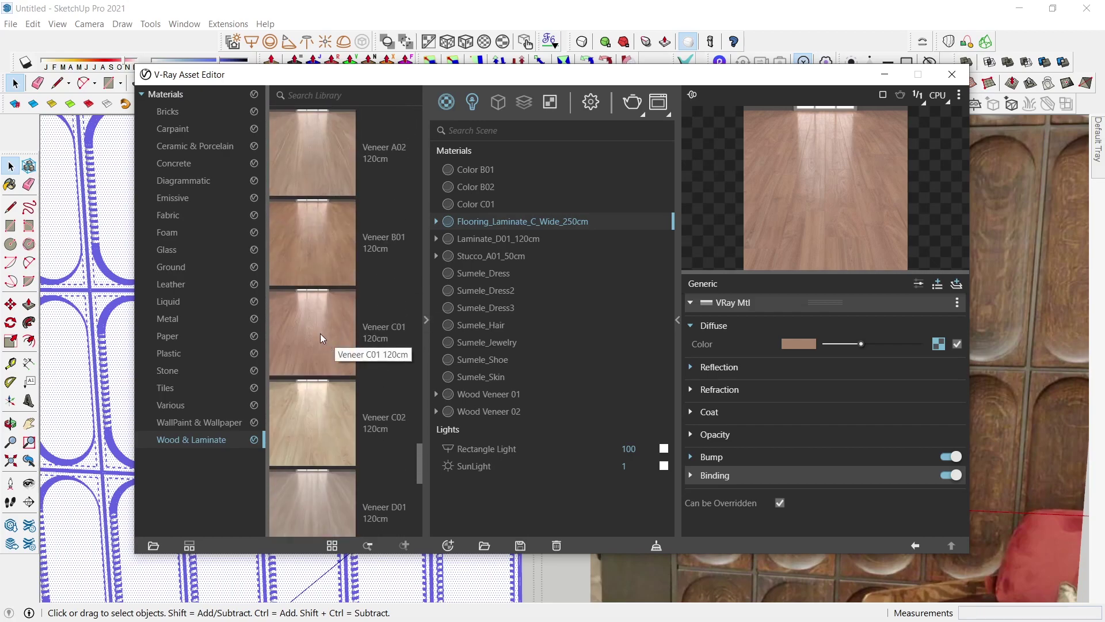
Step: Add Veneer_B01_120cm to the scene materials and apply it to the selected tiles
mouse_move(320, 334)
left_mouse_down()
mouse_move(348, 257)
mouse_move(504, 224)
left_mouse_up()
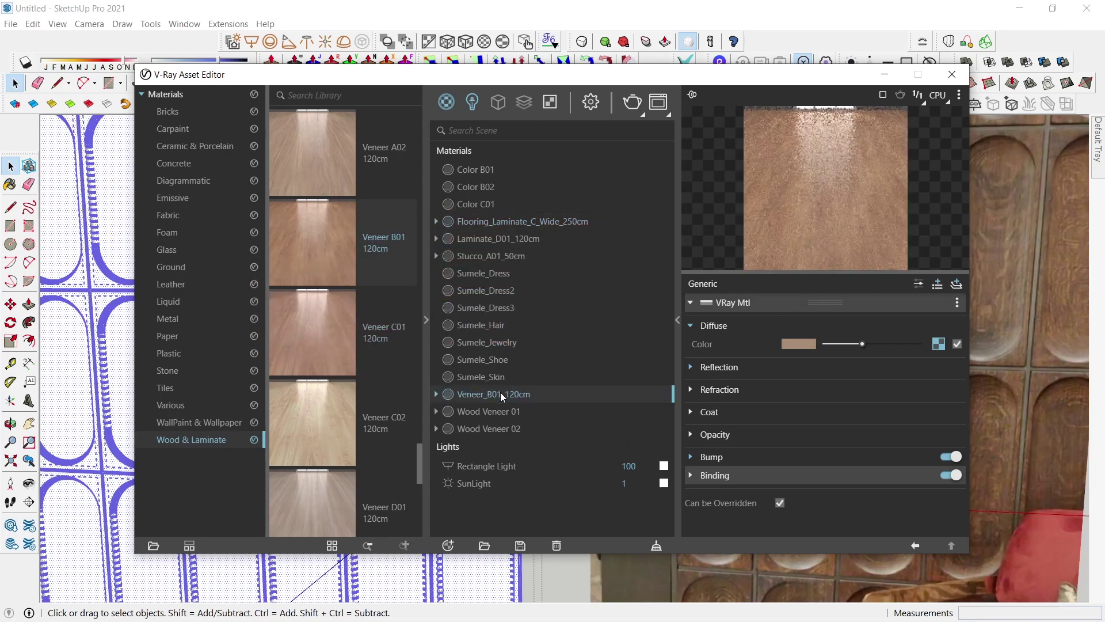
right_click(500, 394)
left_click(562, 254)
Step: Minimize the Asset Editor and zoom in on a tile to inspect the veneer texture
left_click(884, 84)
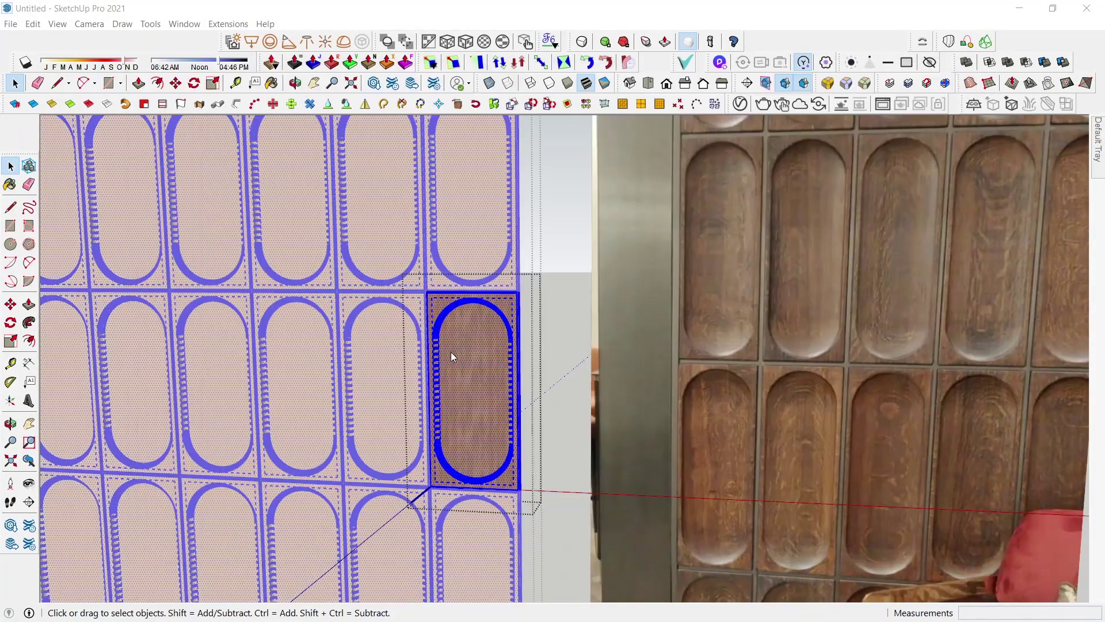
scroll(450, 369, "up", 1)
scroll(469, 374, "up", 2)
scroll(474, 375, "up", 2)
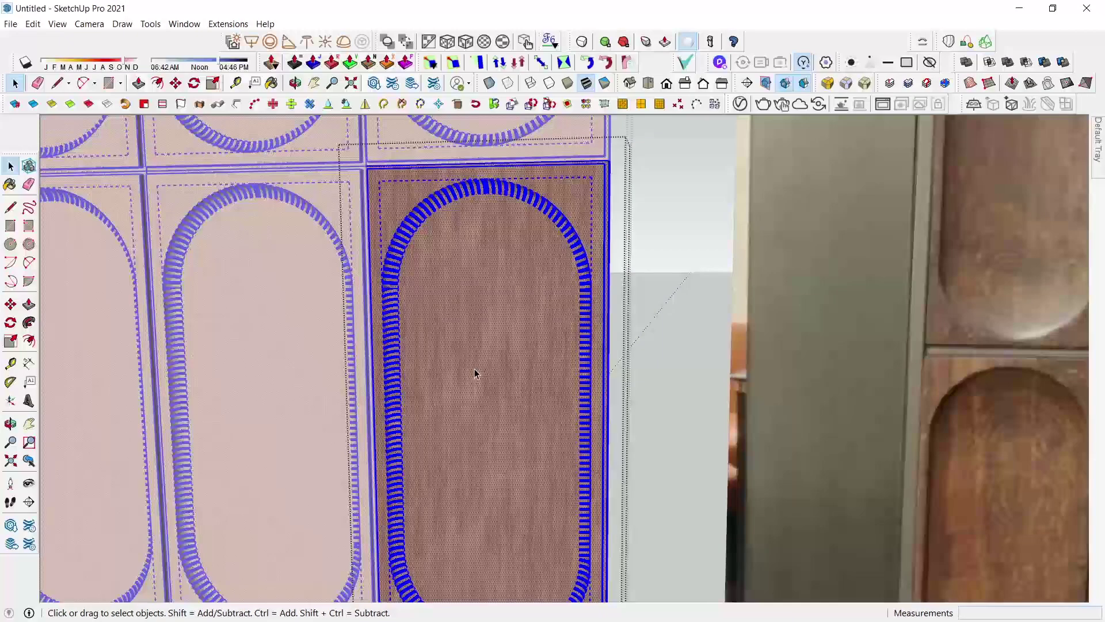
scroll(477, 368, "up", 2)
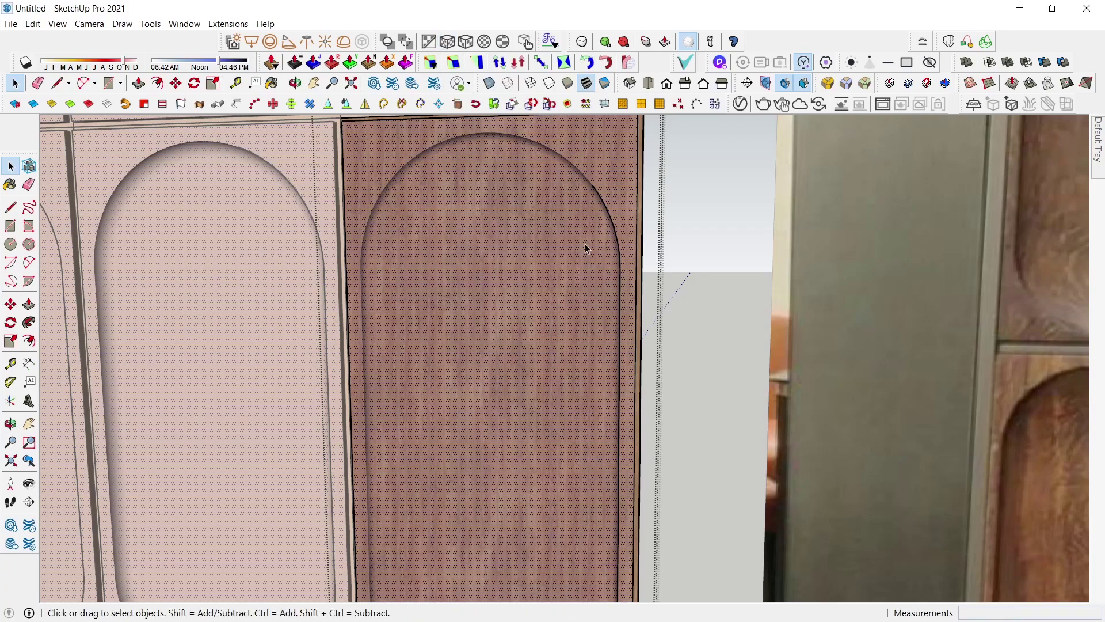
scroll(371, 266, "down", 3)
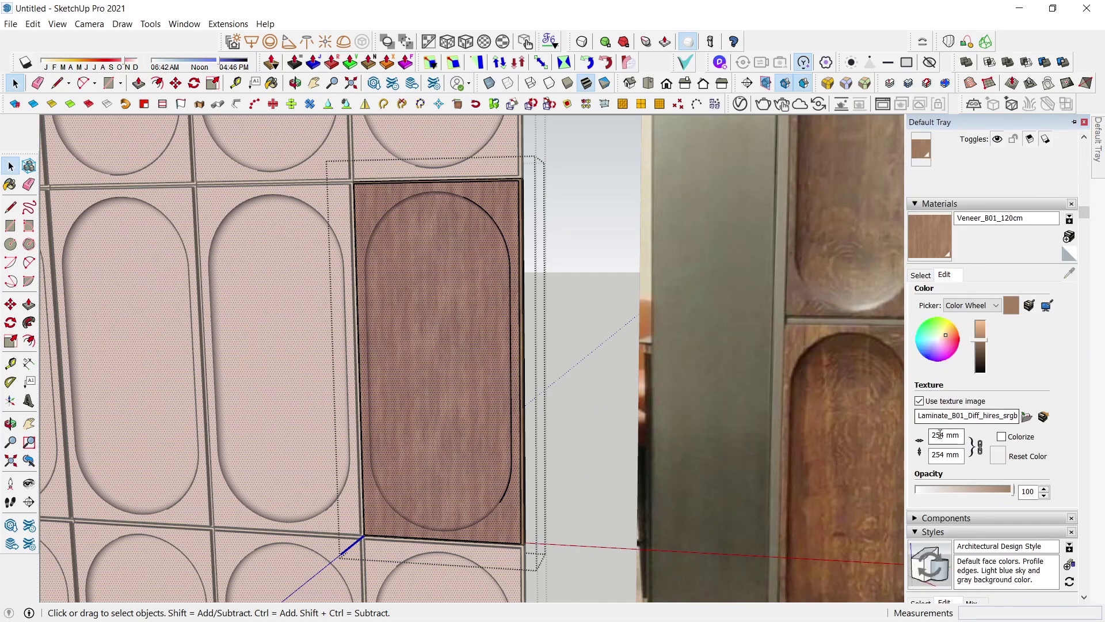
Step: Set the veneer texture width to 500 mm, then enlarge it to 800 mm
double_click(940, 434)
type("500")
key("Return")
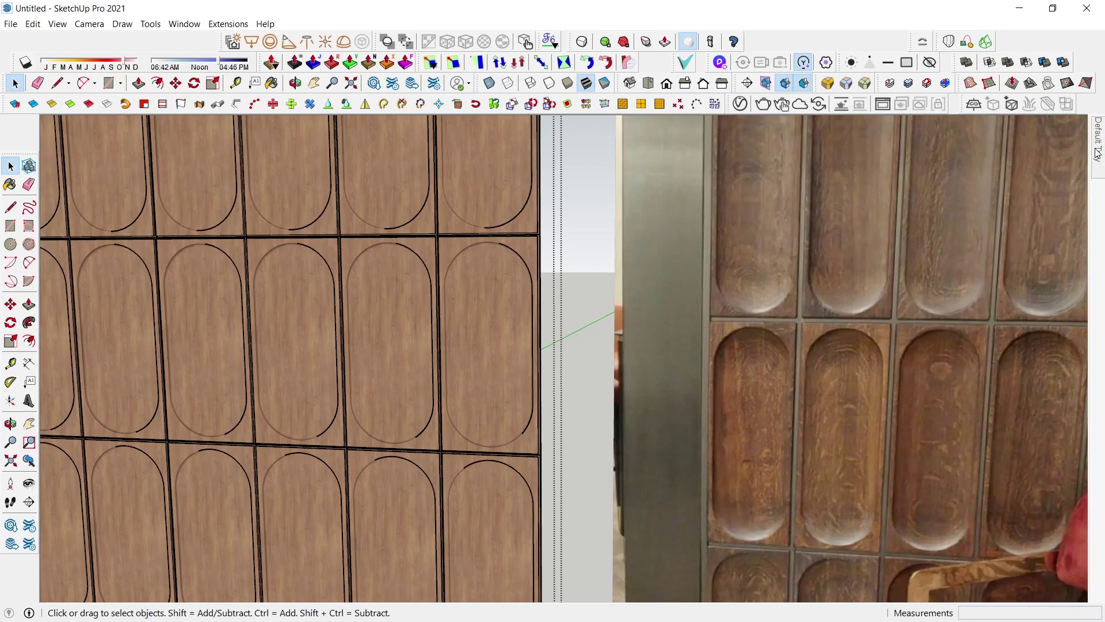
double_click(939, 436)
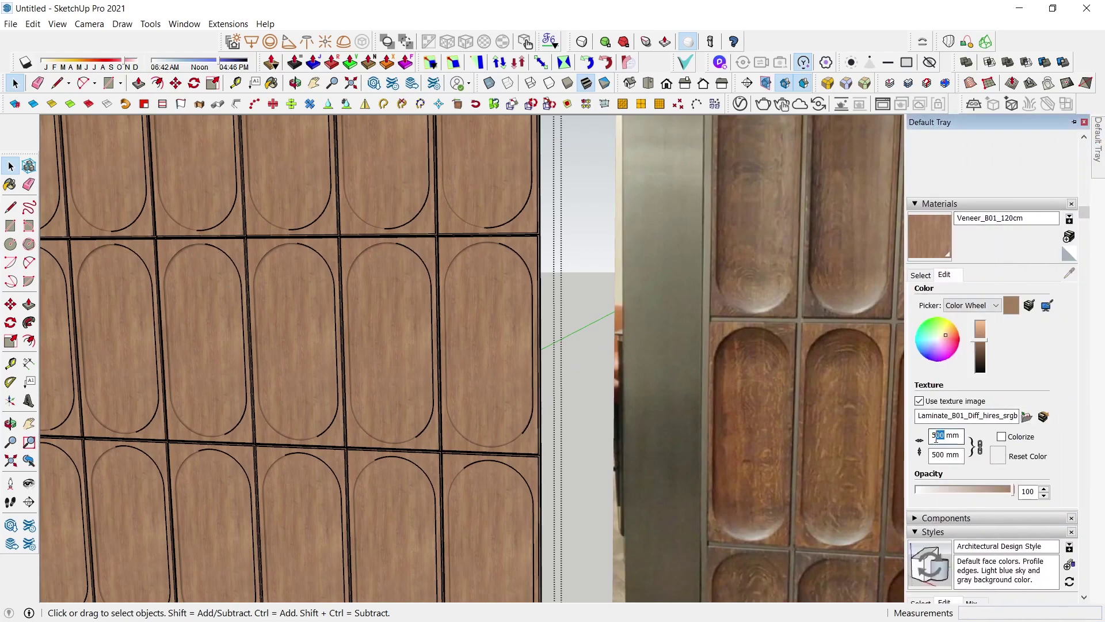
type("800")
key("Return")
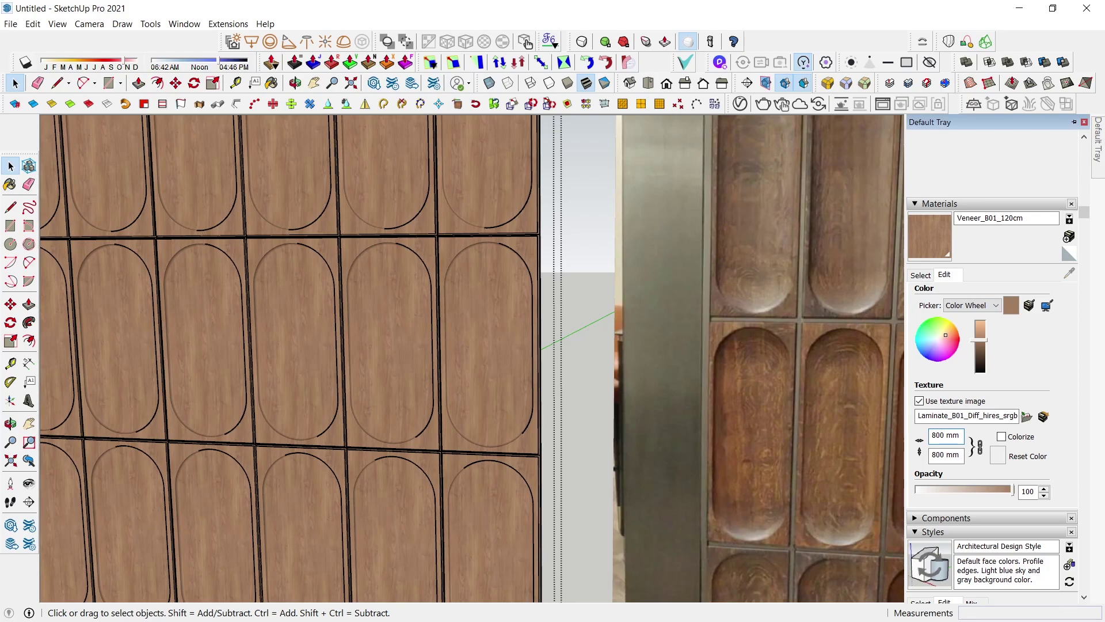
Step: Change the texture width to 1000 mm and orbit out to view both panels
key("BackSpace")
key("BackSpace")
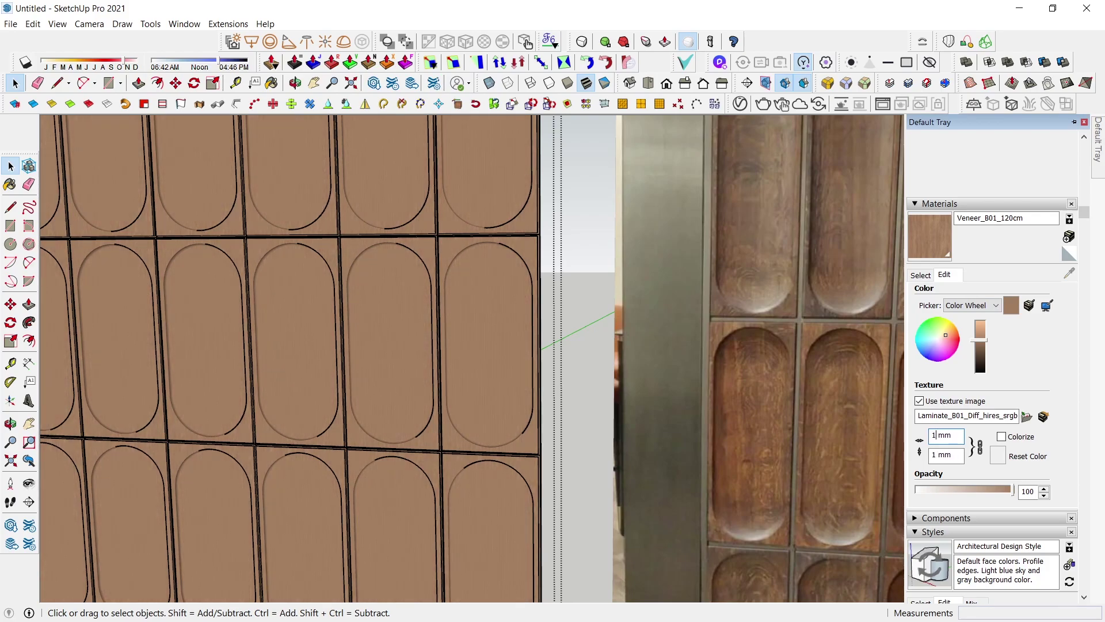
type("000")
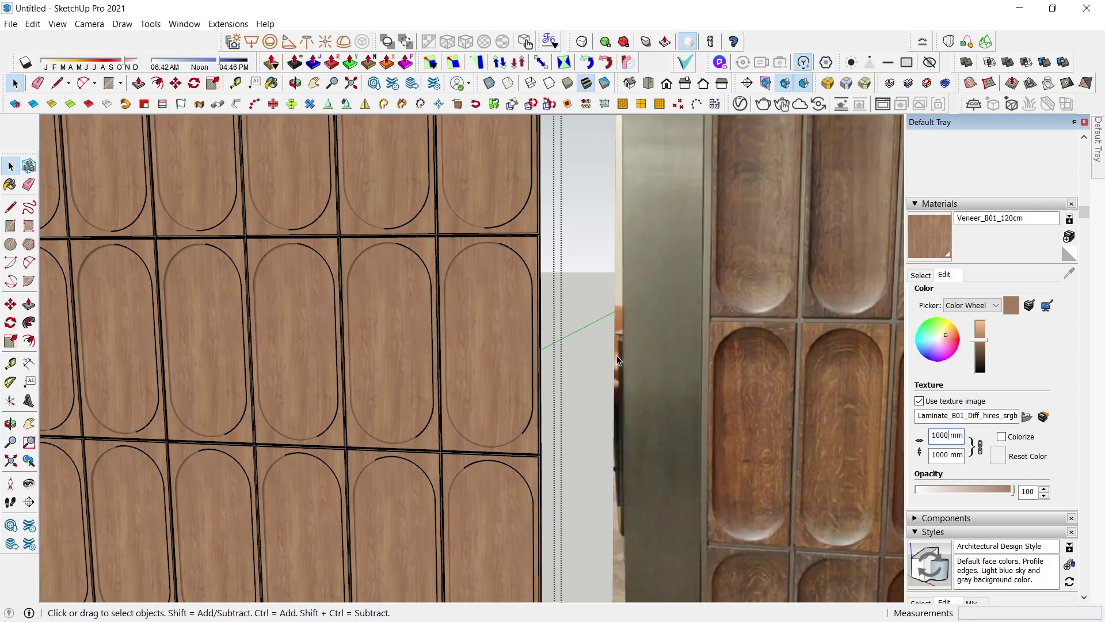
scroll(569, 336, "down", 3)
scroll(477, 313, "up", 1)
mouse_move(478, 313)
middle_mouse_down()
mouse_move(468, 407)
mouse_move(651, 250)
middle_mouse_up()
scroll(468, 408, "down", 3)
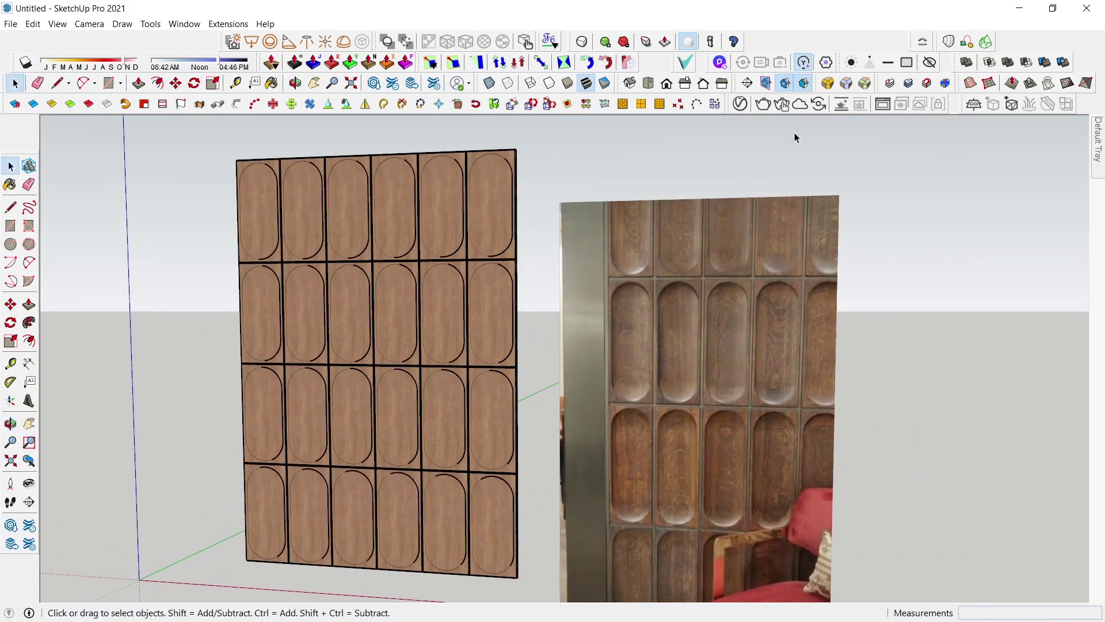
Step: Render the veneer tile panel and reference photo in the V-Ray Frame Buffer
left_click(889, 107)
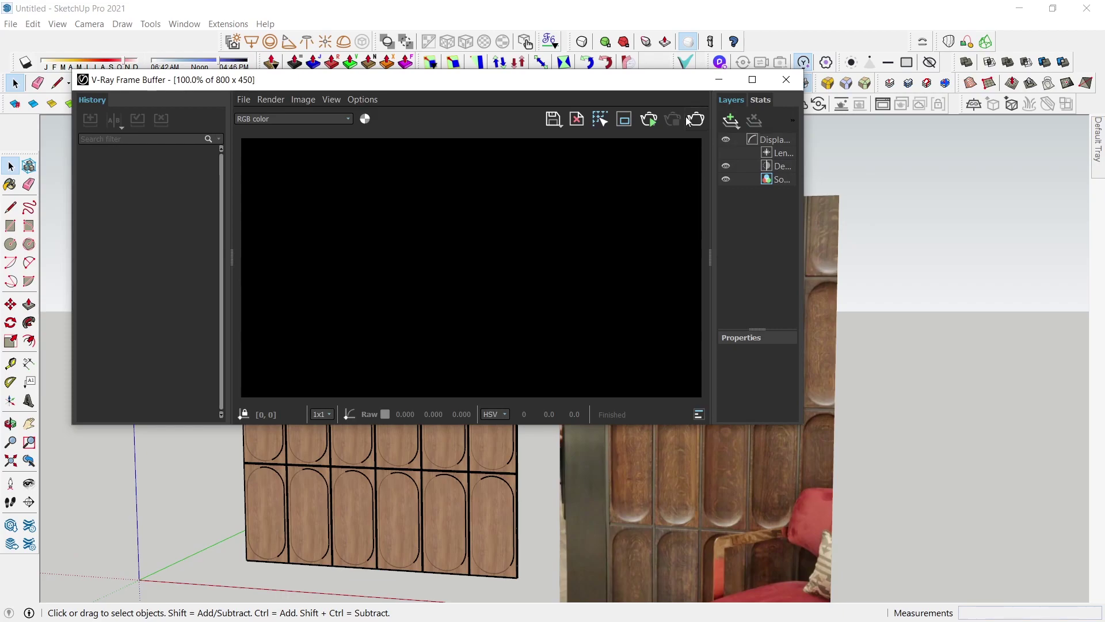
left_click(689, 119)
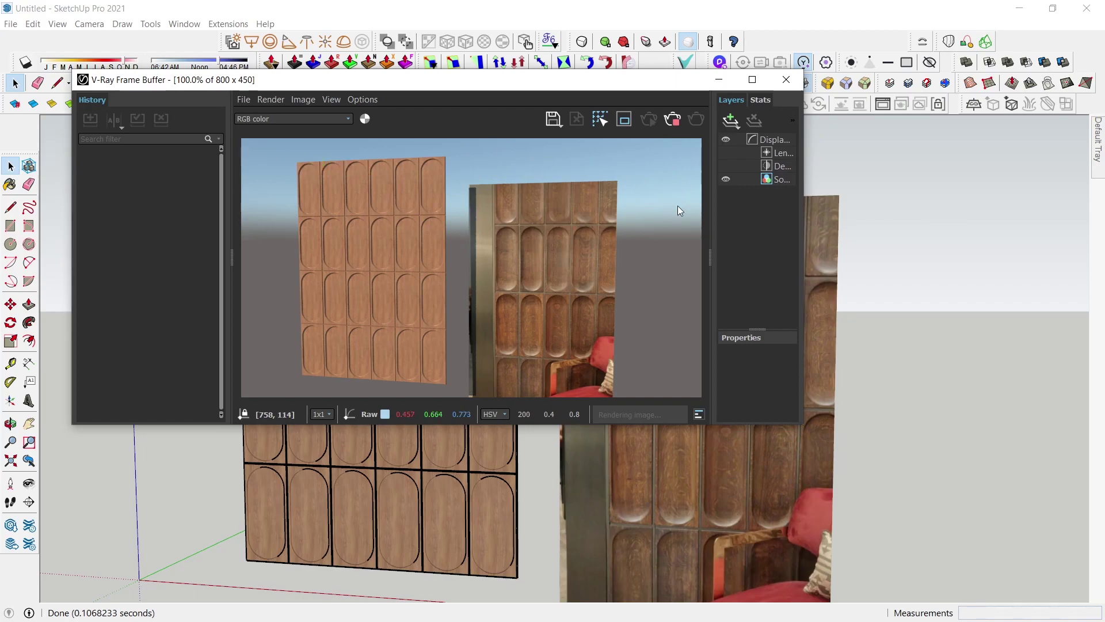
left_click(718, 80)
Step: Orbit to an angled close-up of the wood tiles and render it in V-Ray
scroll(390, 439, "up", 5)
scroll(411, 452, "up", 3)
middle_click_drag(414, 455, 489, 499)
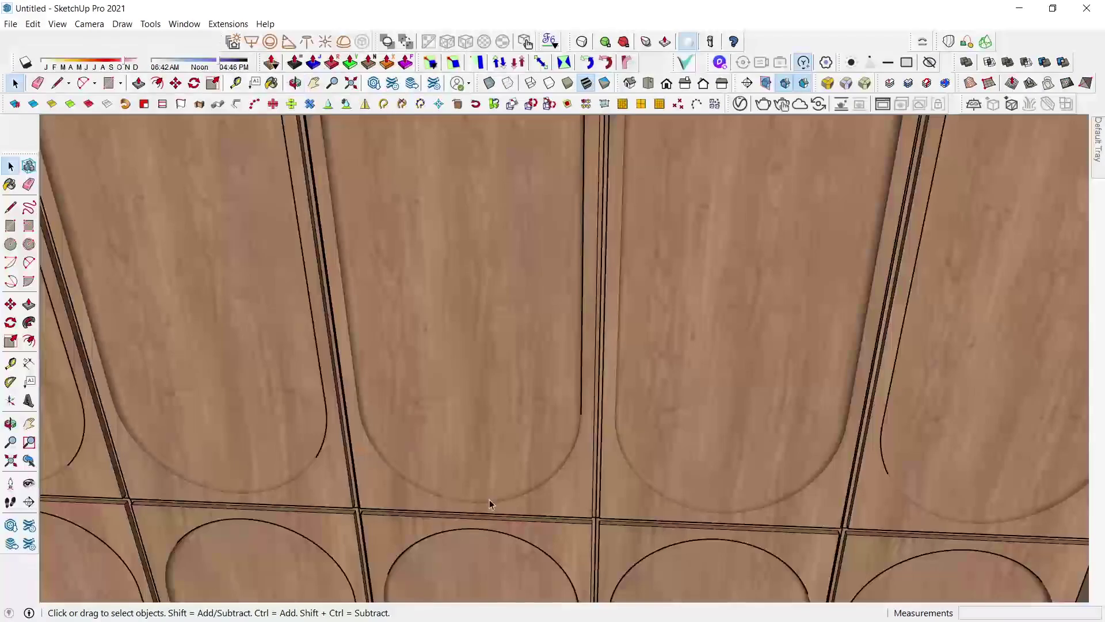
scroll(489, 499, "down", 3)
mouse_move(392, 468)
middle_mouse_down()
mouse_move(538, 420)
mouse_move(177, 529)
mouse_move(448, 496)
mouse_move(281, 480)
mouse_move(703, 230)
middle_mouse_up()
scroll(178, 523, "up", 2)
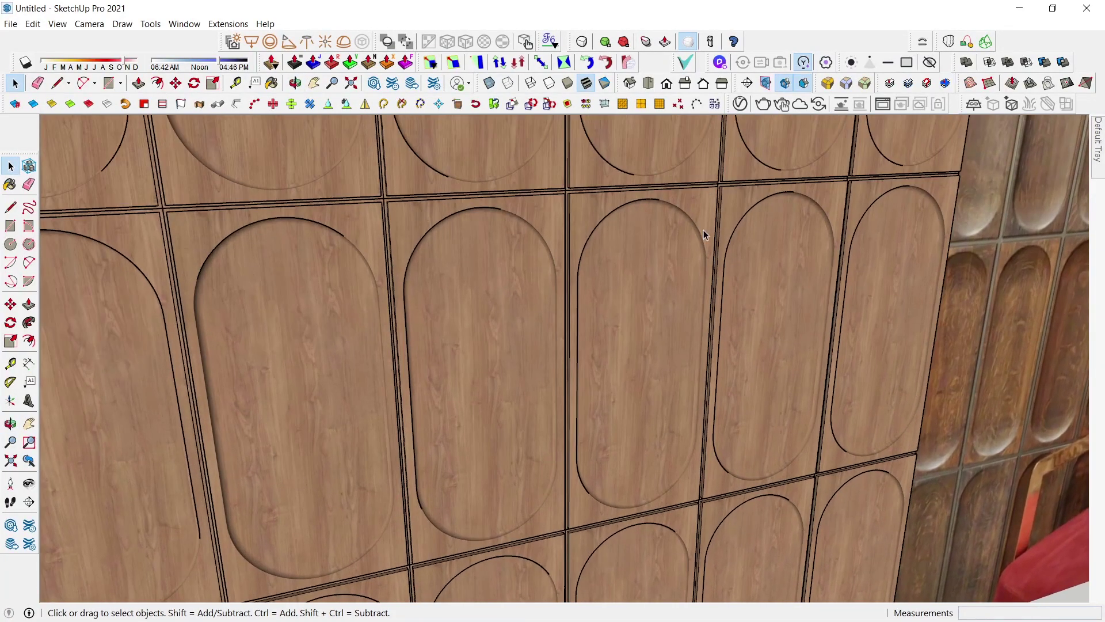
left_click(780, 62)
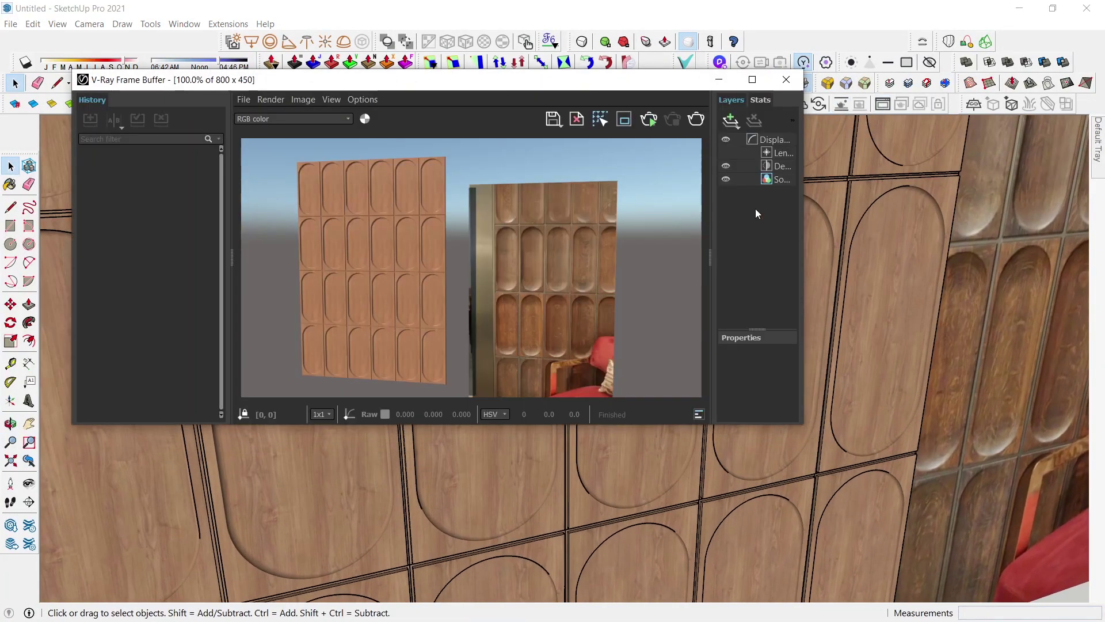
left_click(696, 119)
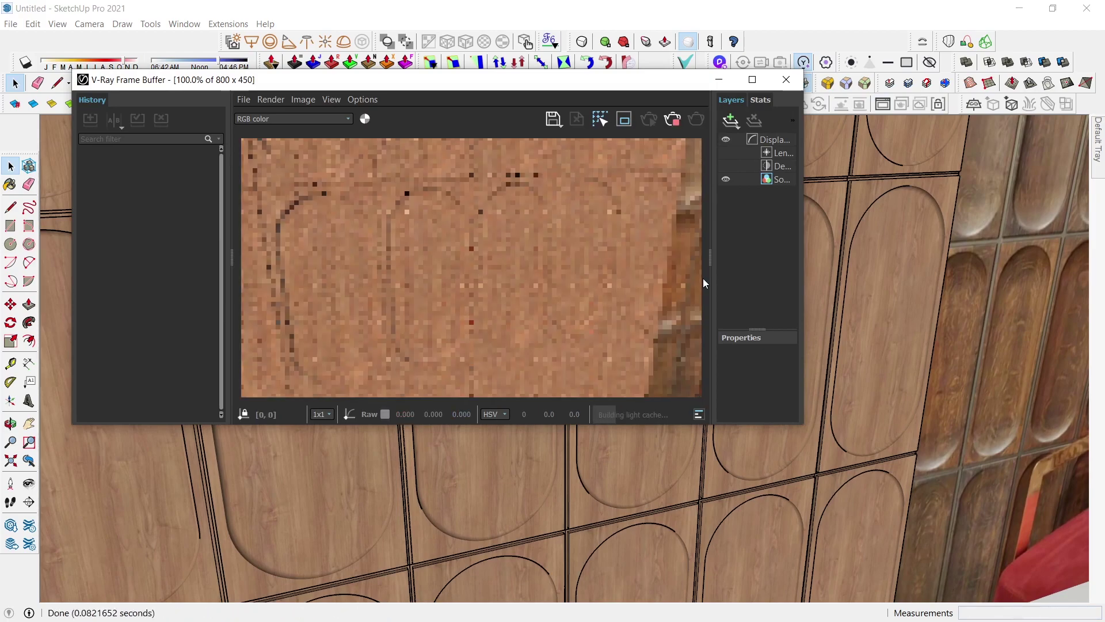